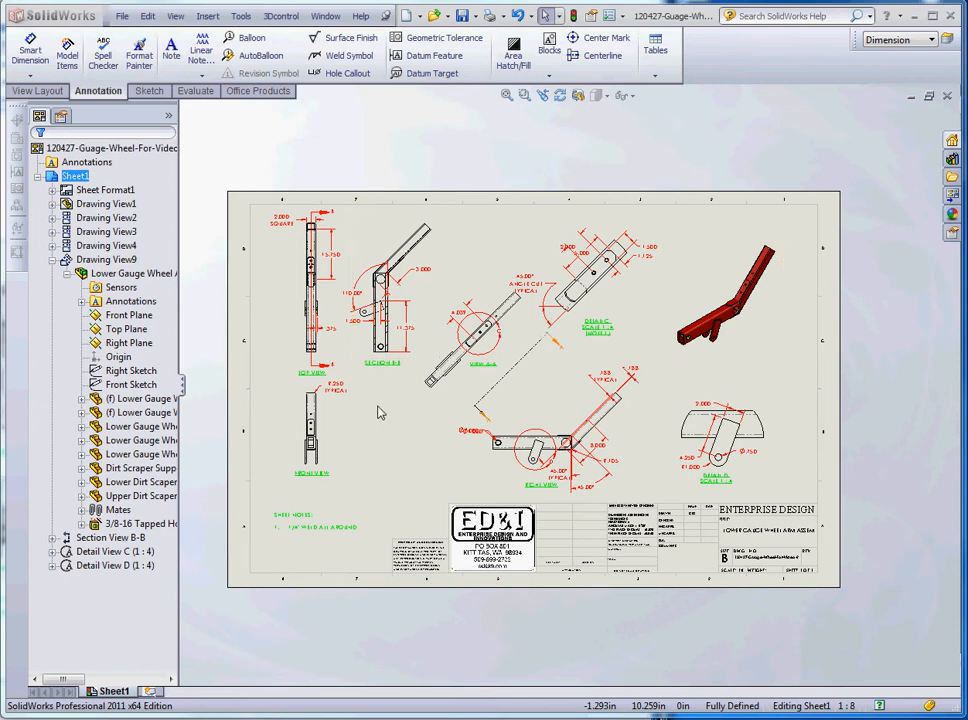
Dimension the arm's overall length in the top view, placing the dimension on the side opposite the 15.750 dimension.
scroll(316, 381, "down", 2)
scroll(406, 372, "up", 2)
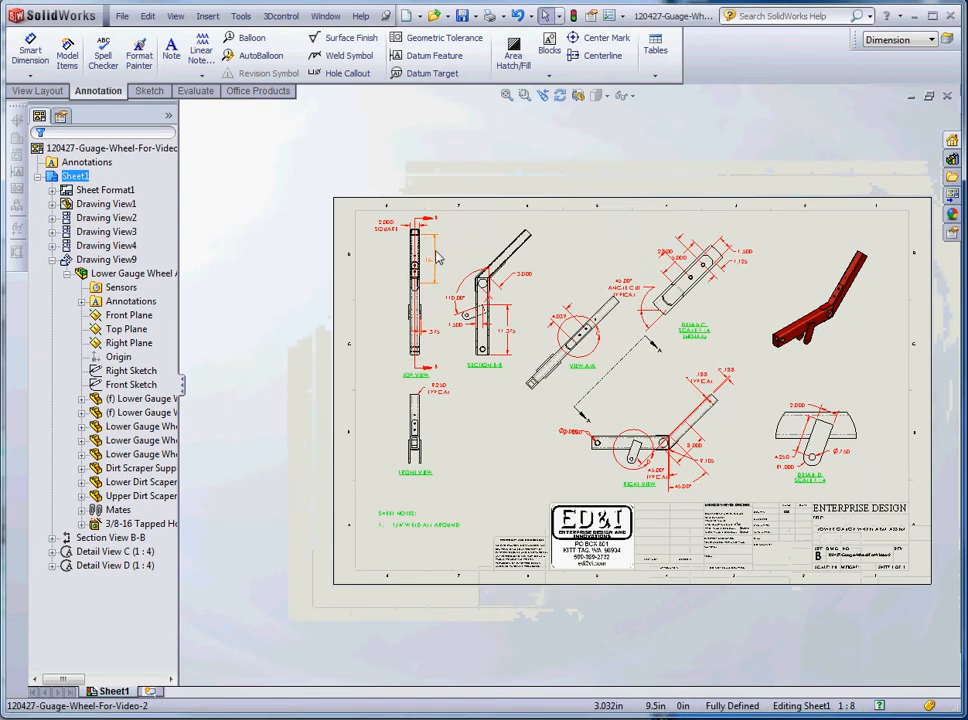
scroll(430, 252, "down", 2)
scroll(377, 225, "down", 1)
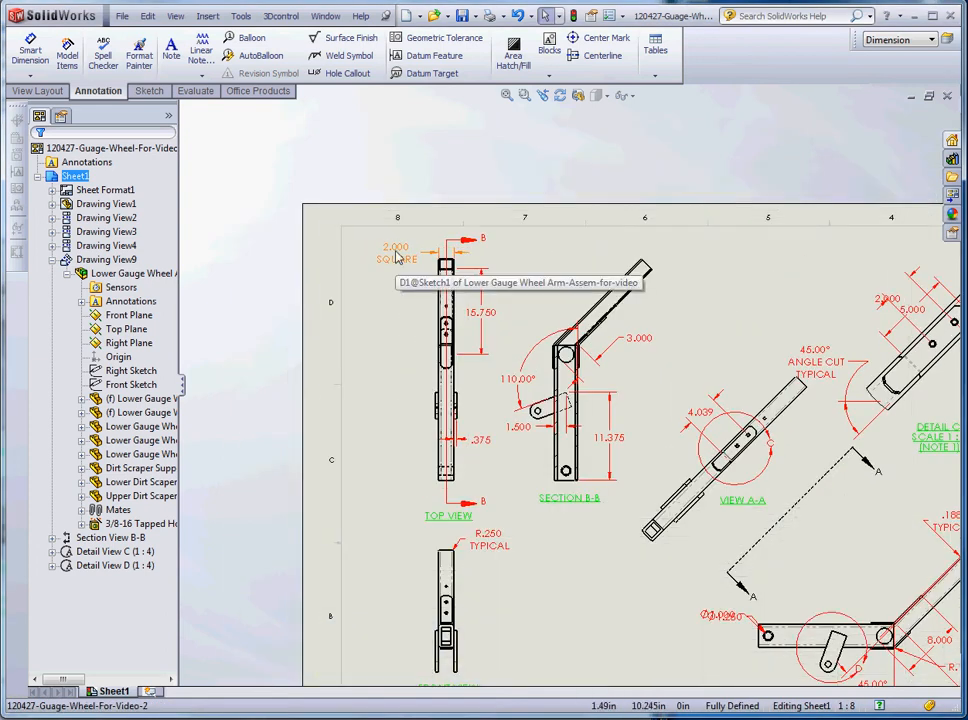
scroll(505, 270, "down", 2)
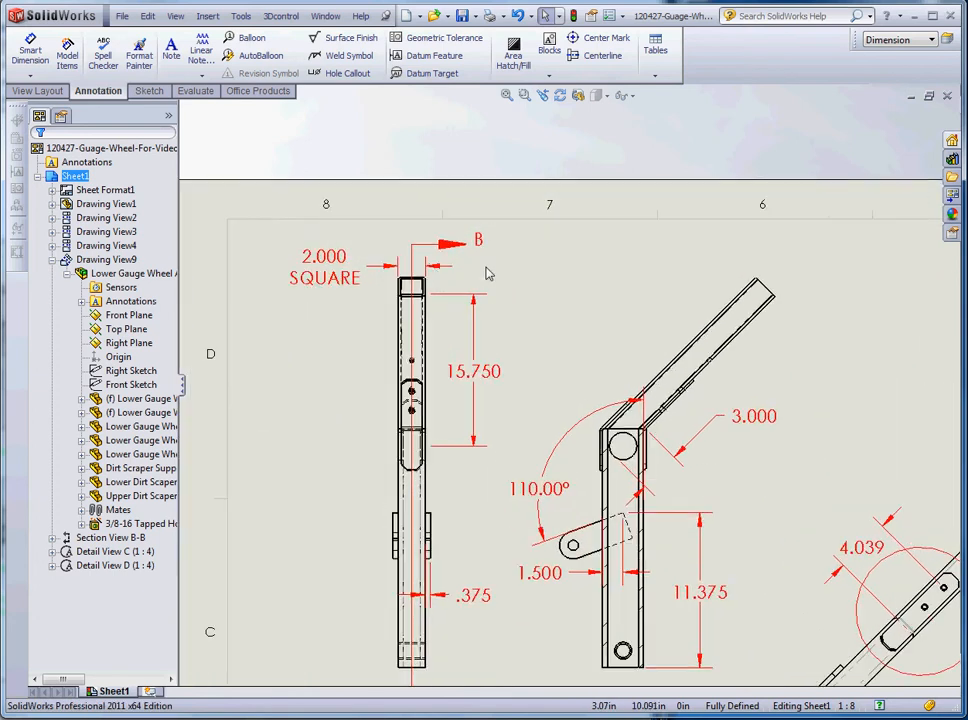
left_click(33, 45)
scroll(421, 298, "down", 4)
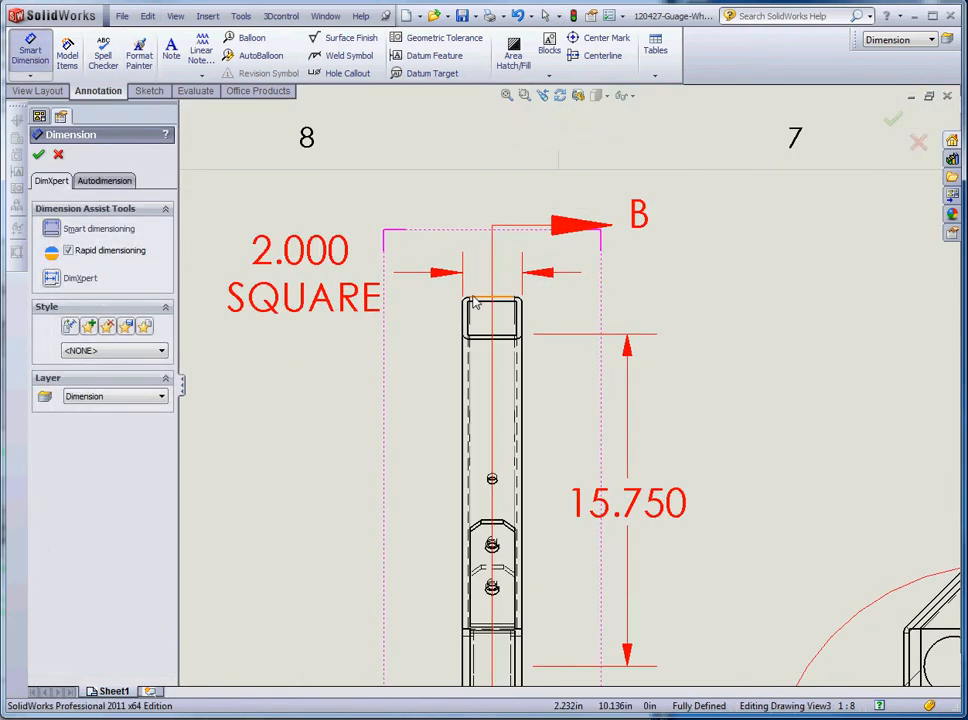
left_click(485, 305)
scroll(500, 430, "up", 3)
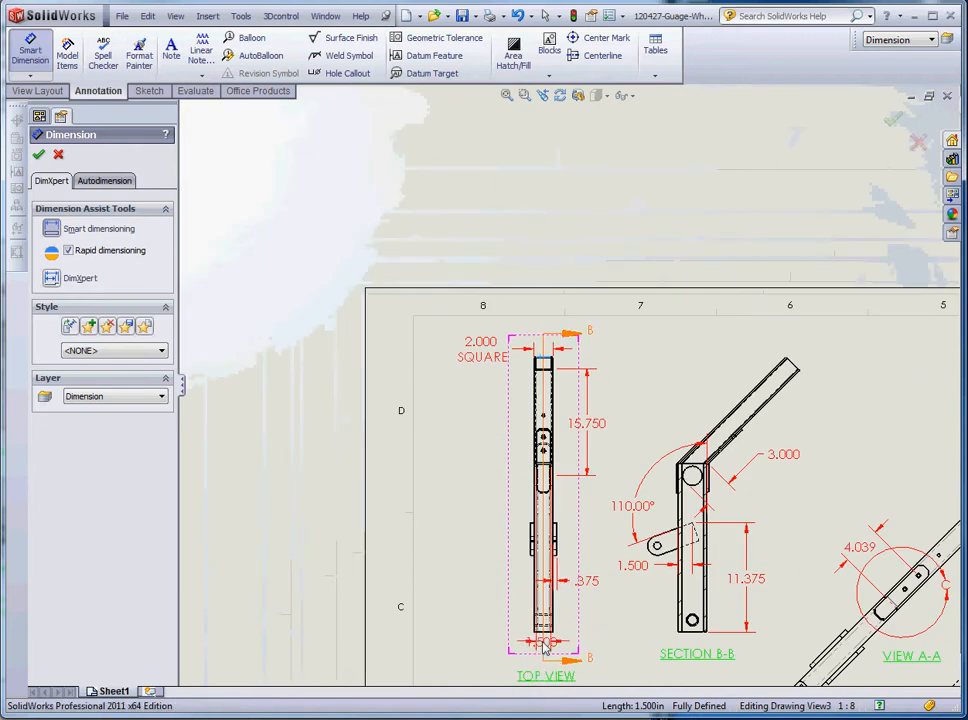
scroll(549, 600, "down", 4)
left_click(553, 535)
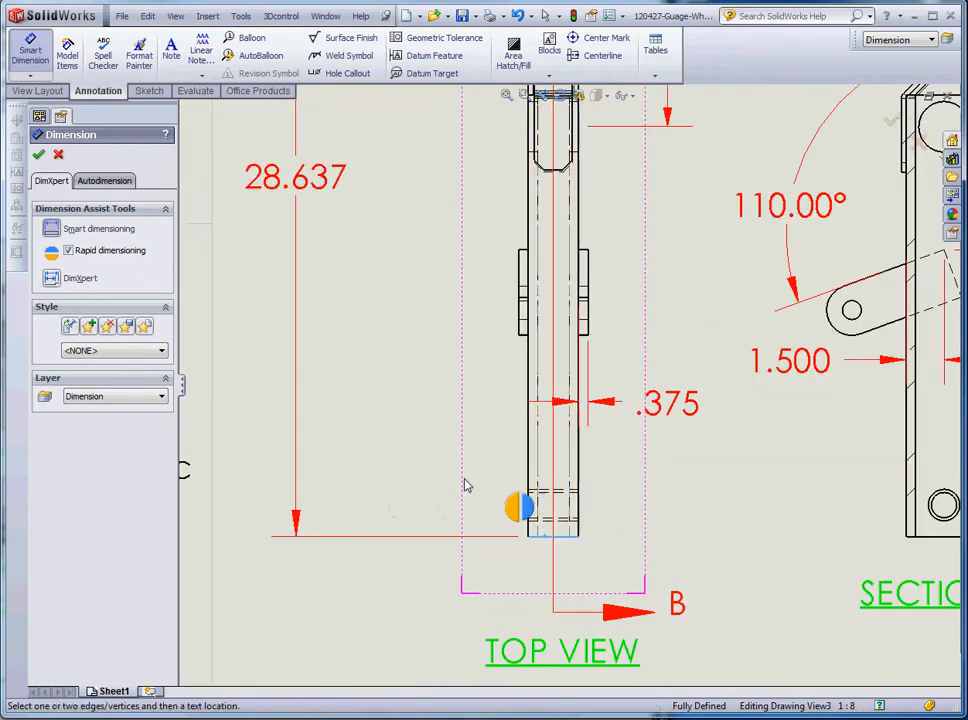
scroll(521, 243, "up", 5)
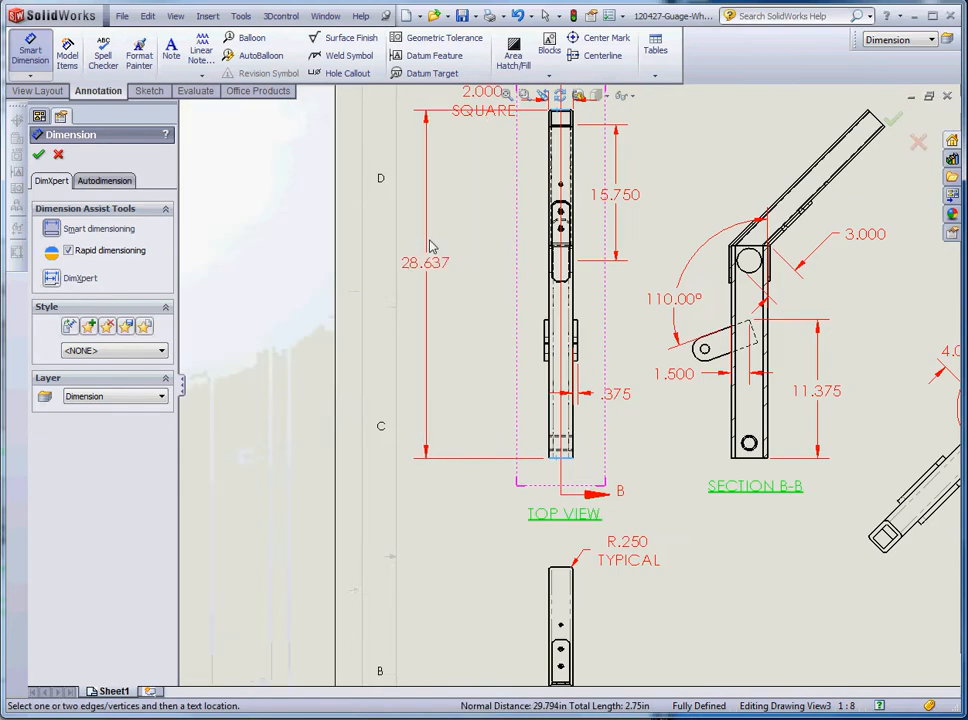
left_click(505, 270)
scroll(547, 290, "up", 1)
scroll(536, 226, "down", 3)
scroll(553, 376, "up", 3)
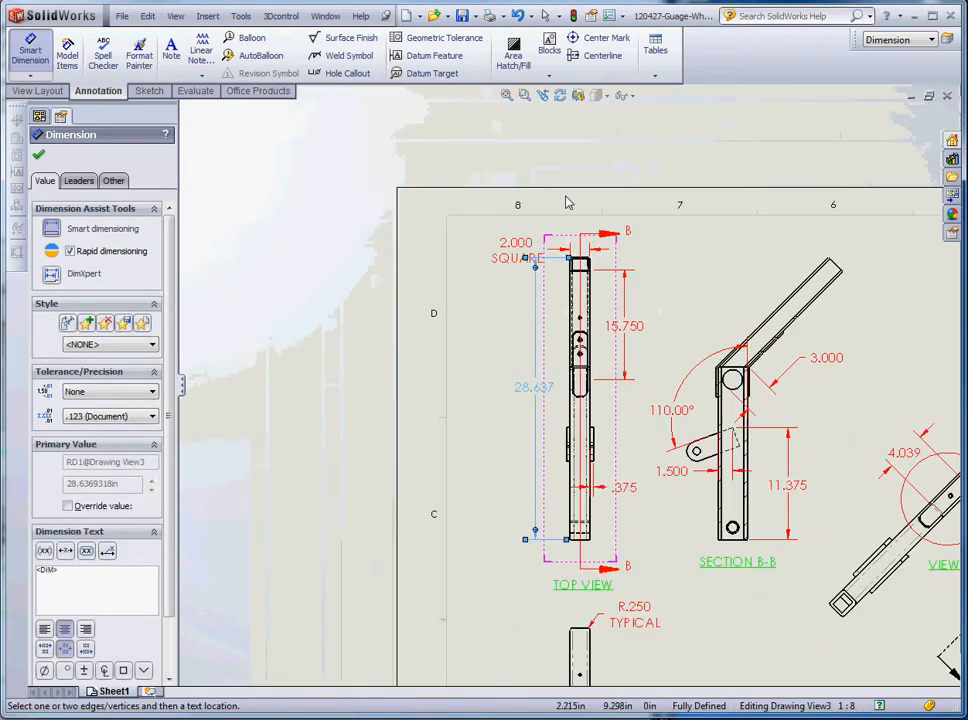
scroll(547, 232, "down", 3)
scroll(547, 232, "up", 2)
key("Escape")
Move the 2.000 SQUARE dimension slightly closer to the top view, clear of the section line B arrow.
left_click(503, 380)
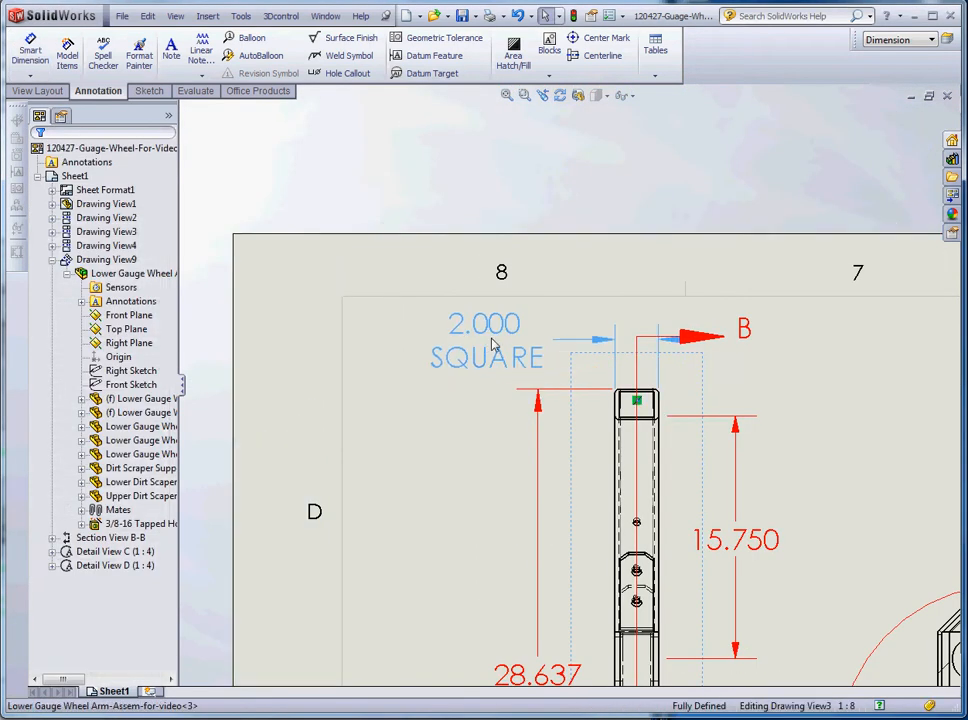
scroll(724, 496, "down", 3)
left_click(748, 426)
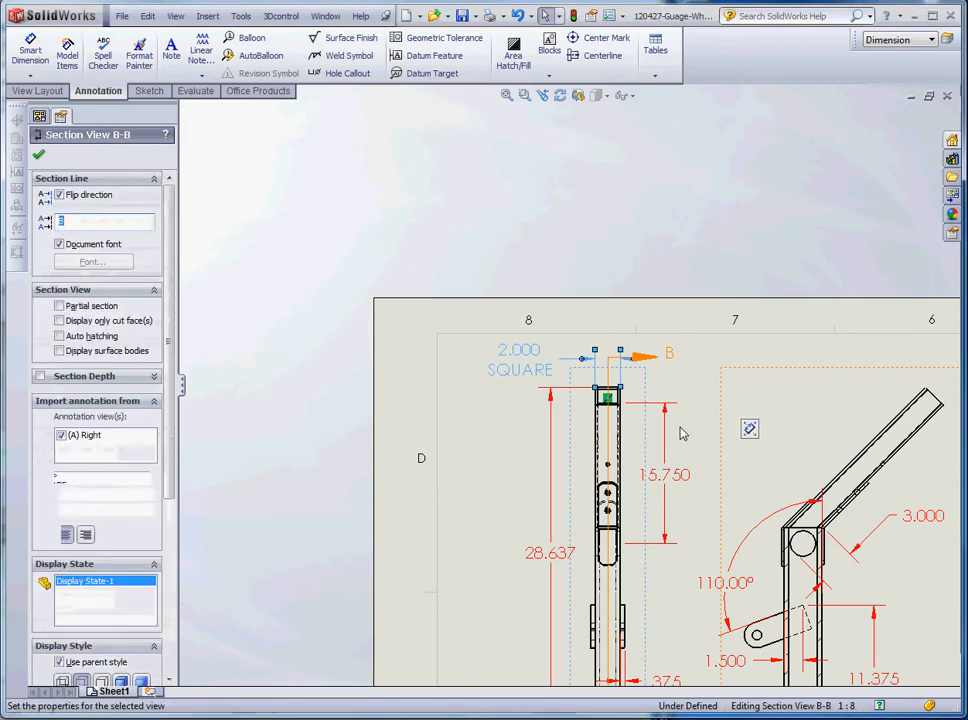
scroll(626, 408, "down", 2)
scroll(626, 408, "up", 5)
left_click(285, 295)
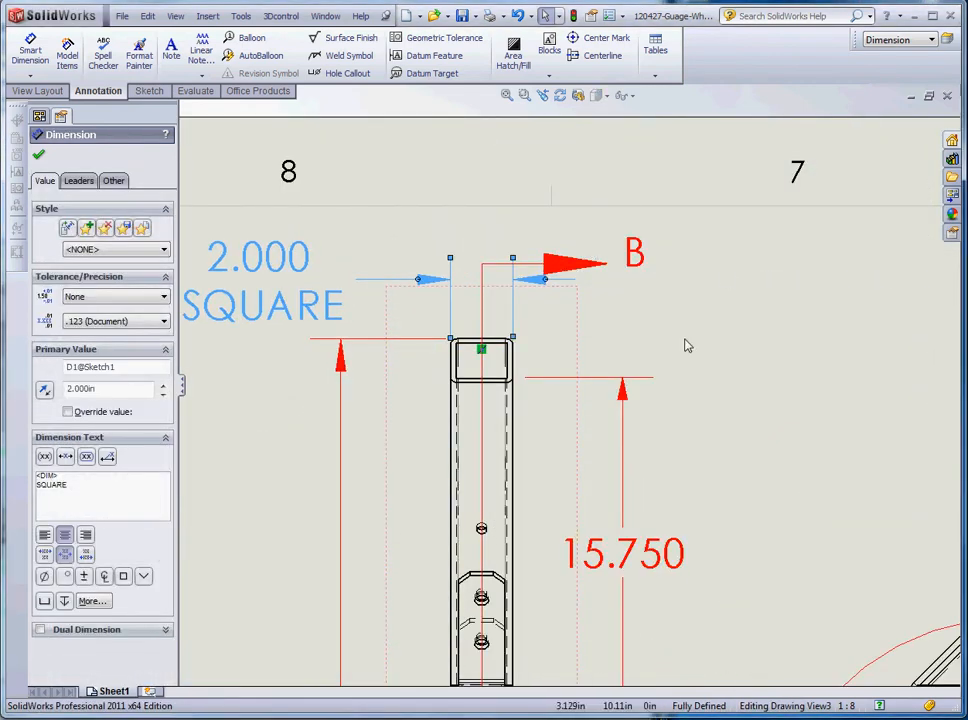
scroll(687, 345, "down", 2)
left_click_drag(336, 334, 285, 340)
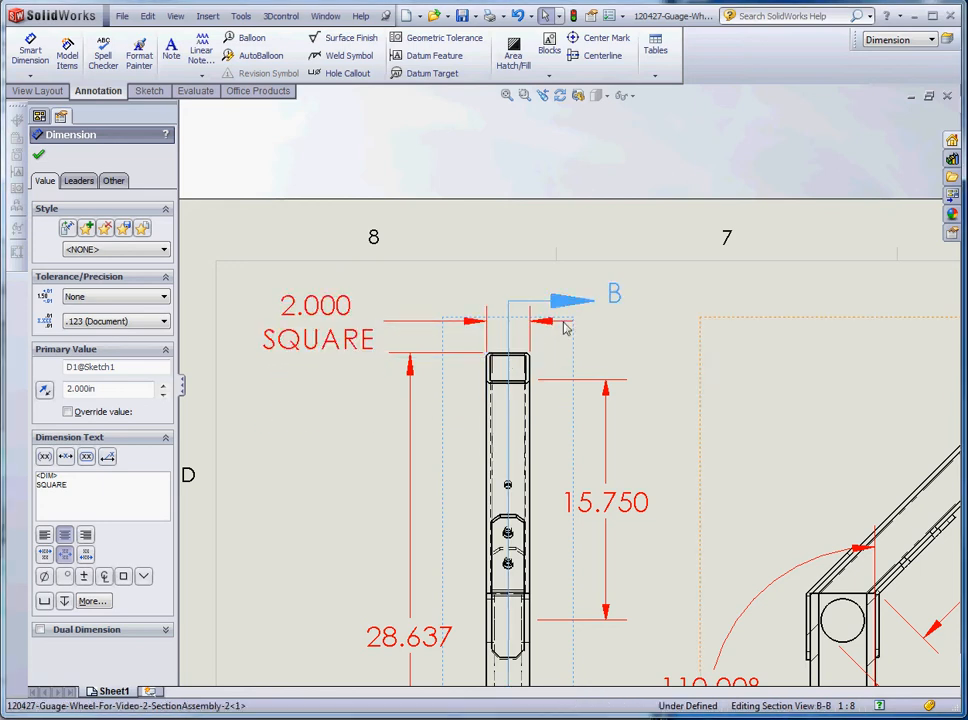
Examine section line B-B and its spacing from the dimensions around the top view.
left_click(507, 305)
key("Escape")
scroll(508, 303, "down", 1)
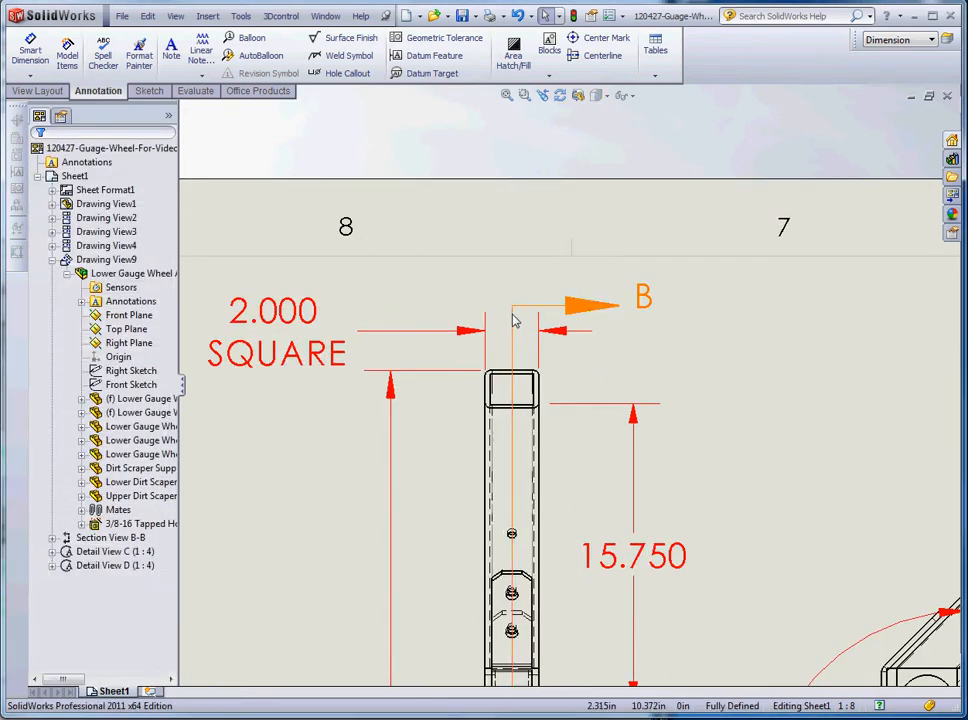
left_click(520, 307)
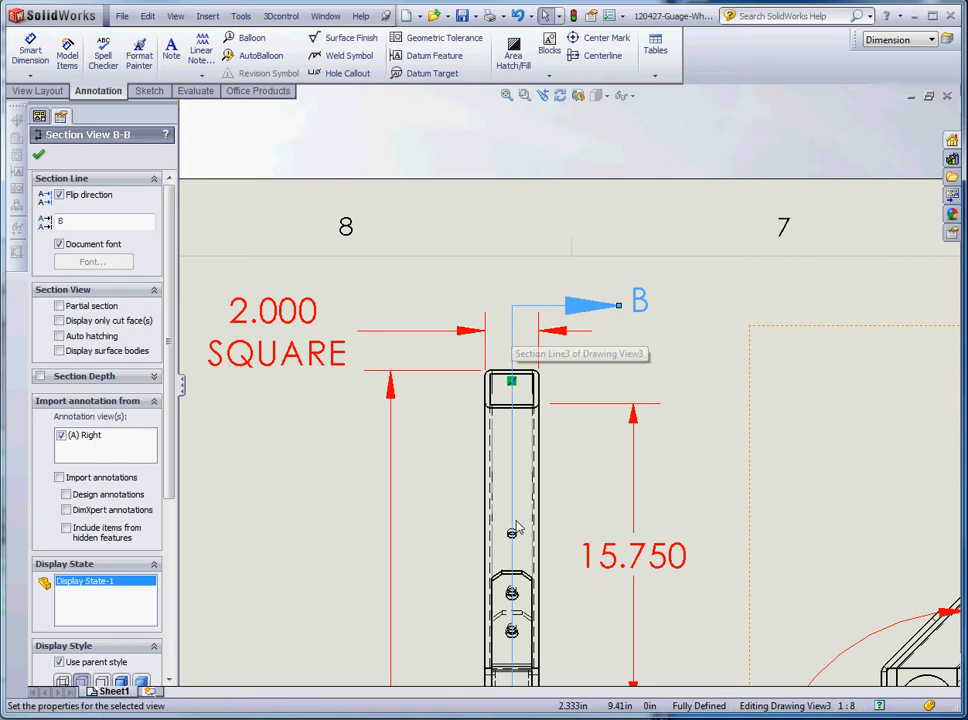
scroll(565, 384, "up", 2)
scroll(508, 525, "up", 4)
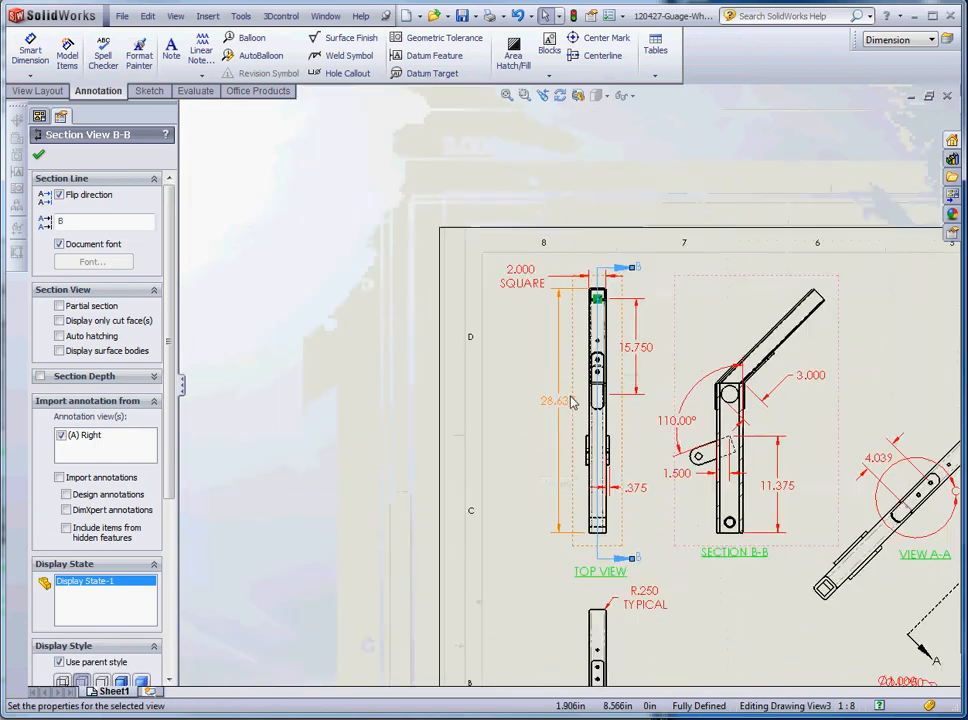
scroll(571, 398, "down", 2)
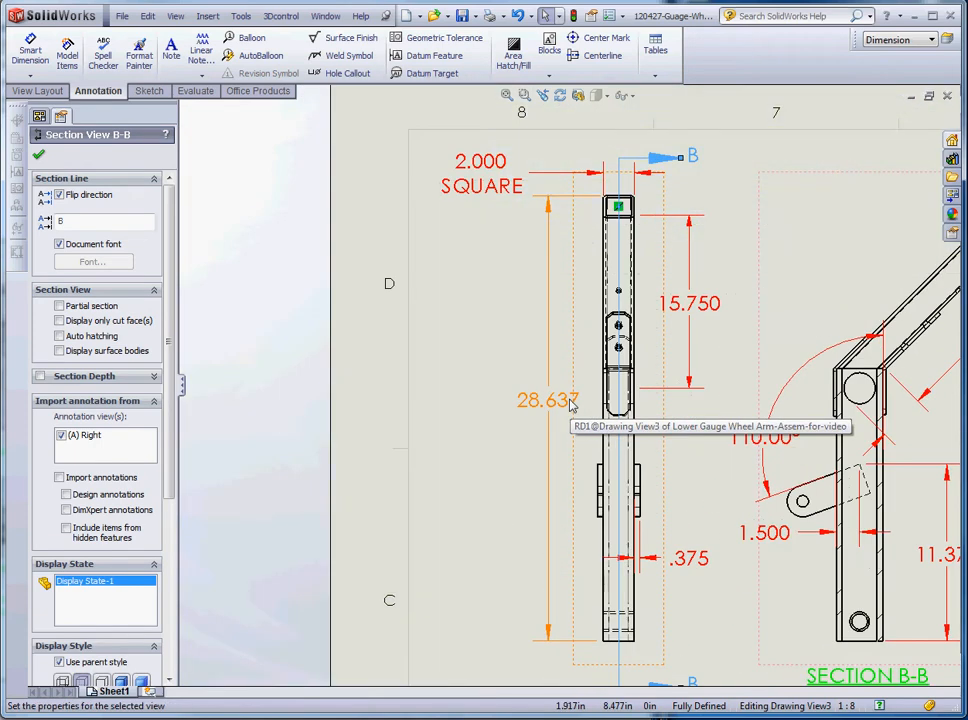
scroll(567, 403, "up", 2)
scroll(567, 405, "down", 4)
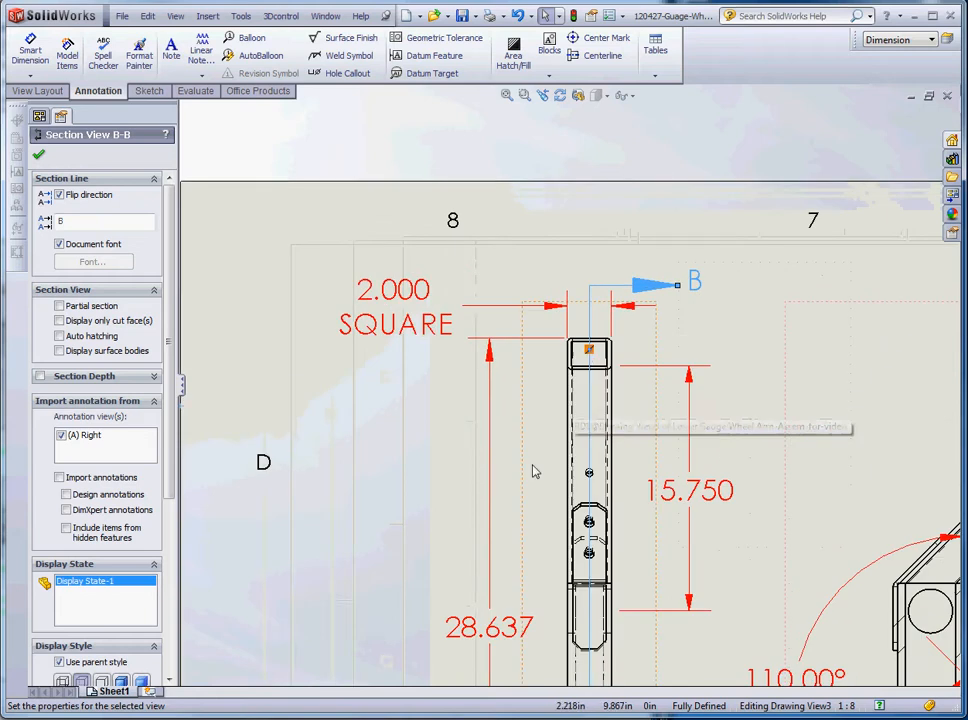
scroll(730, 385, "up", 3)
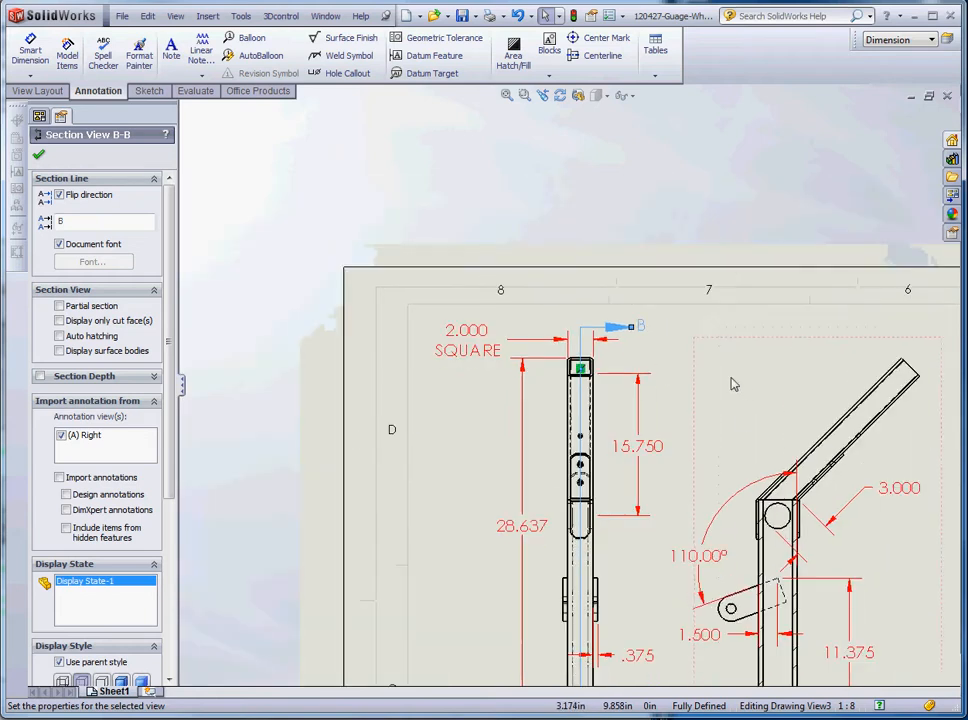
scroll(585, 343, "down", 2)
scroll(584, 338, "down", 1)
left_click(683, 363)
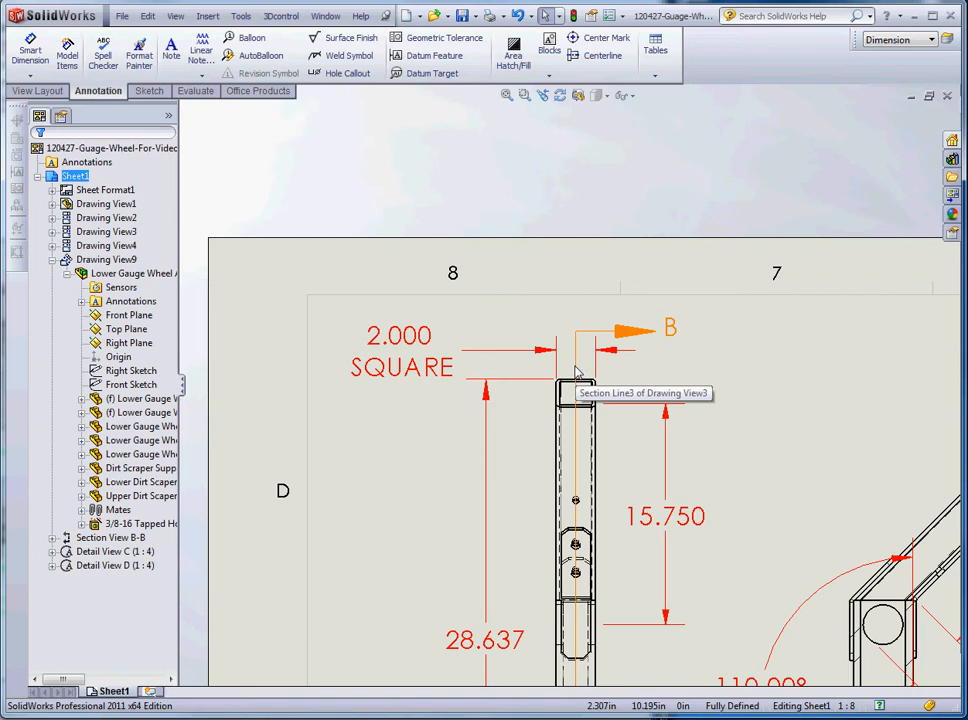
Edit the sketch of section line B-B, extend its upper endpoint farther above the 2.000 SQUARE dimension, and rebuild the drawing.
left_click(576, 372)
right_click(578, 372)
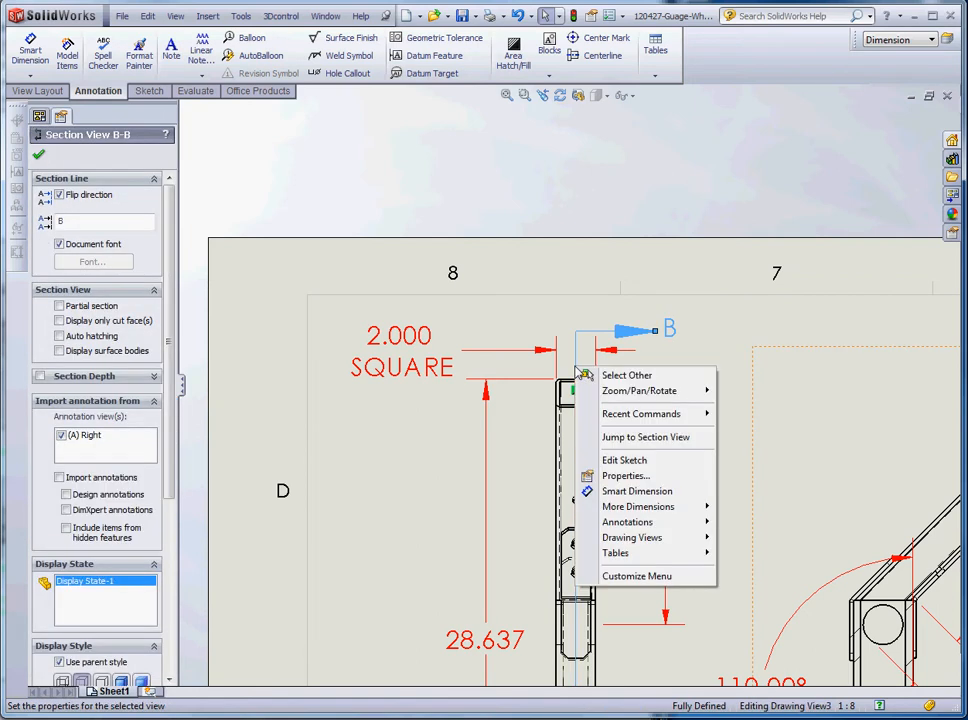
left_click(624, 461)
left_click(577, 311)
left_click_drag(577, 311, 575, 317)
left_click(573, 16)
left_click(458, 392)
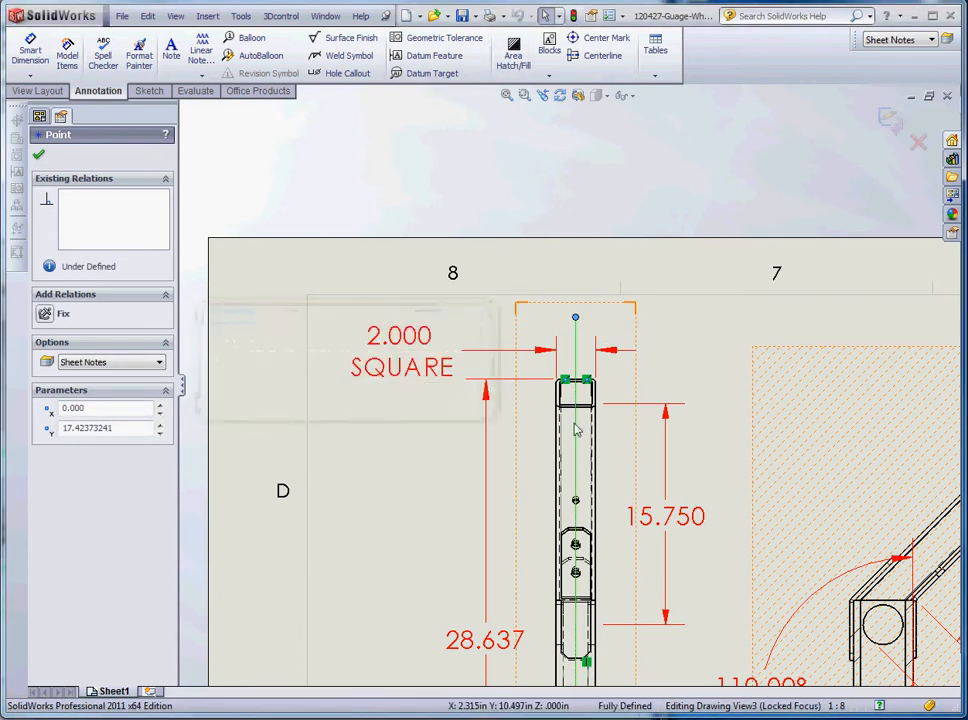
Examine the dimension layout of the top view and Section B-B around the extended section line.
scroll(655, 440, "up", 3)
scroll(652, 421, "down", 3)
scroll(700, 450, "up", 3)
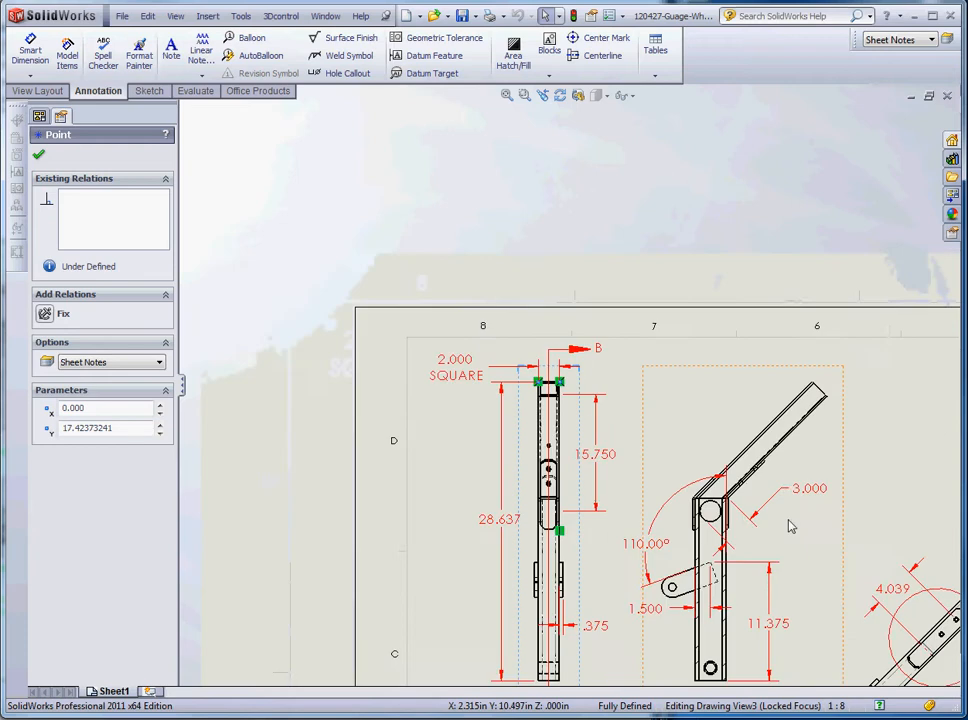
scroll(676, 458, "down", 3)
scroll(406, 275, "up", 2)
scroll(439, 374, "down", 3)
scroll(470, 600, "up", 2)
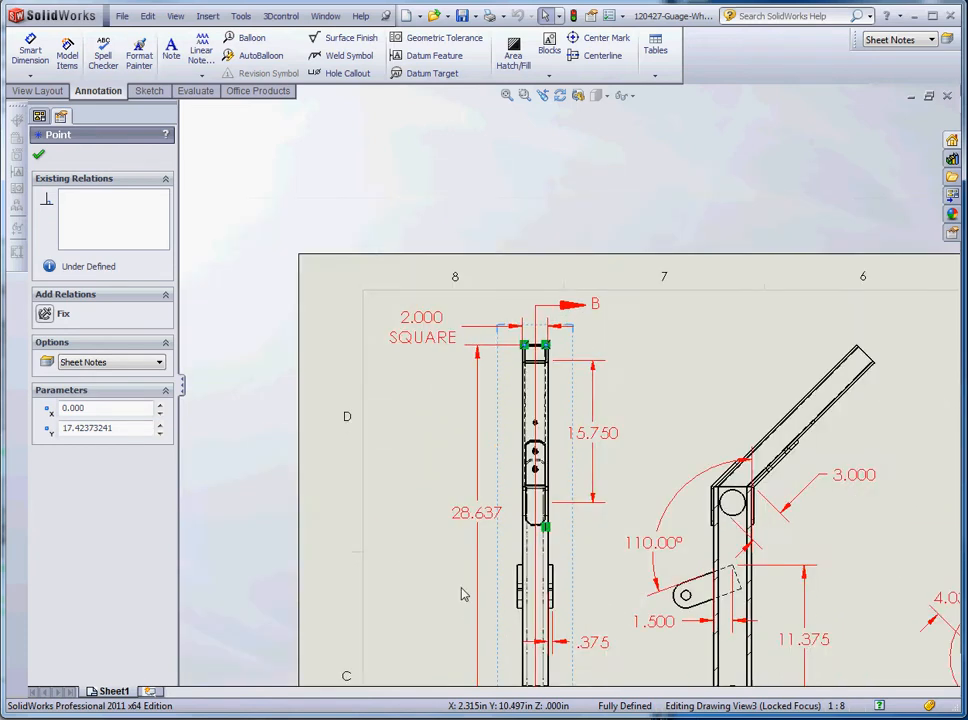
scroll(510, 508, "down", 1)
scroll(513, 535, "up", 2)
scroll(513, 535, "up", 1)
scroll(440, 425, "down", 2)
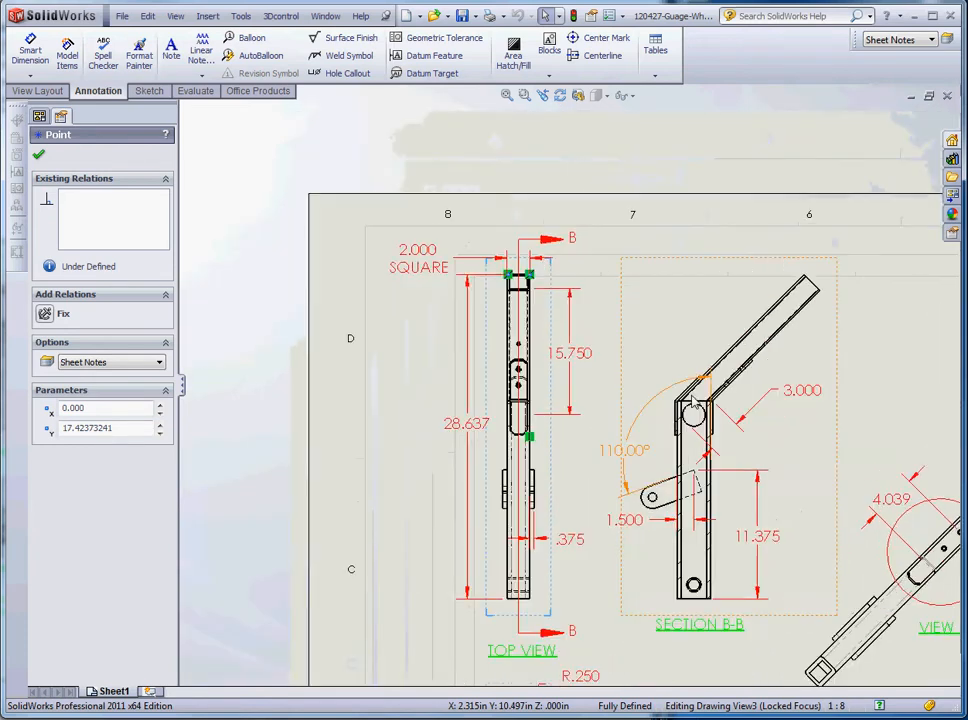
Mark the top view's overall length dimension as an inspection dimension.
left_click(448, 423)
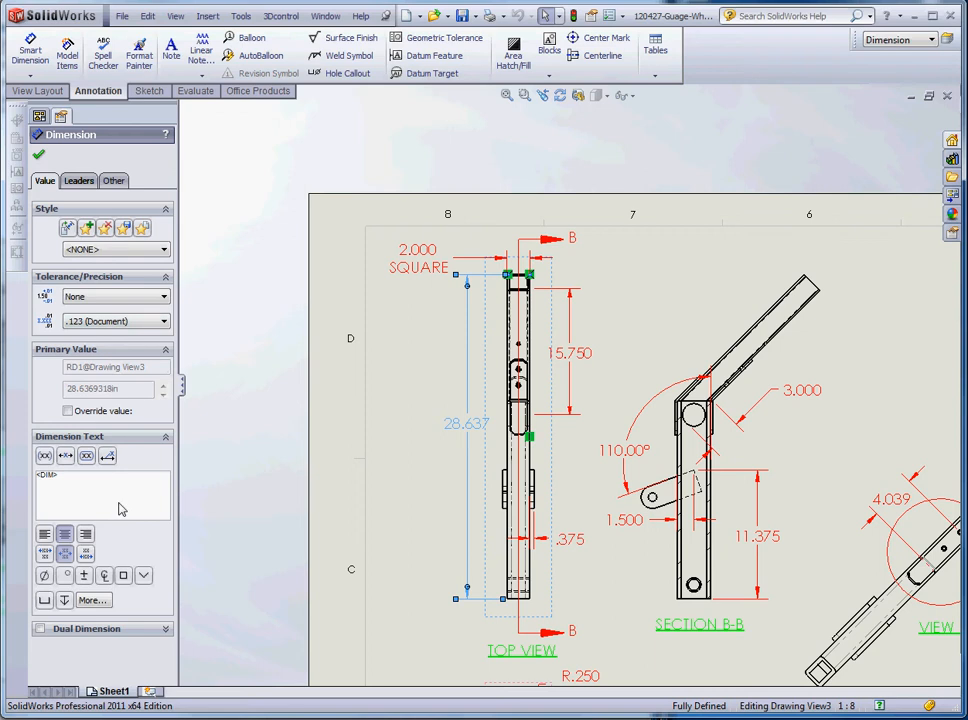
left_click(428, 443)
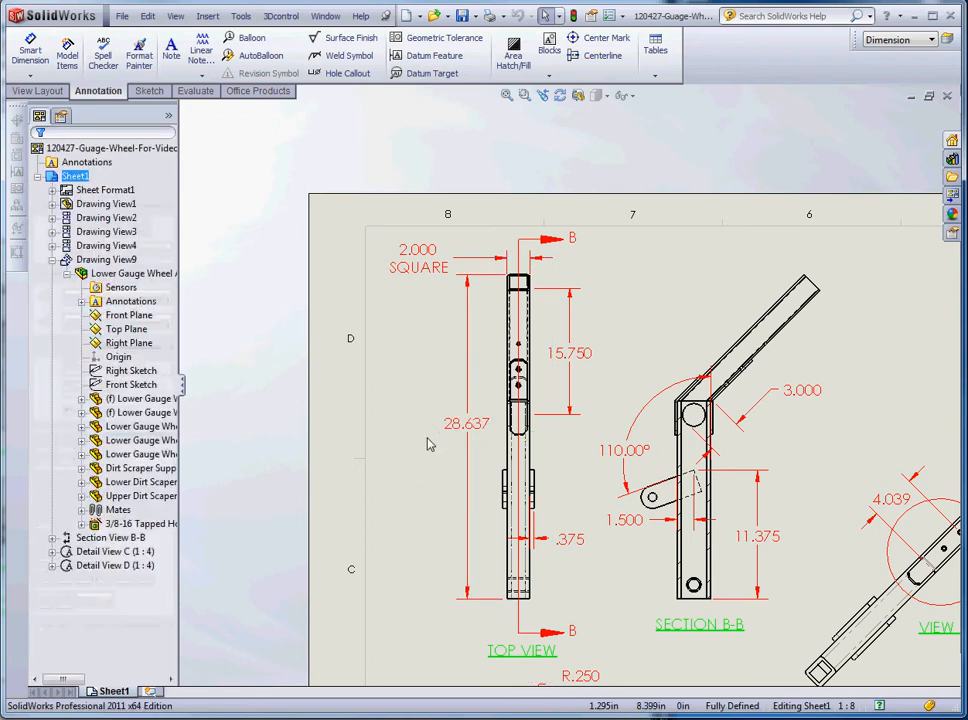
left_click(455, 426)
mouse_move(494, 378)
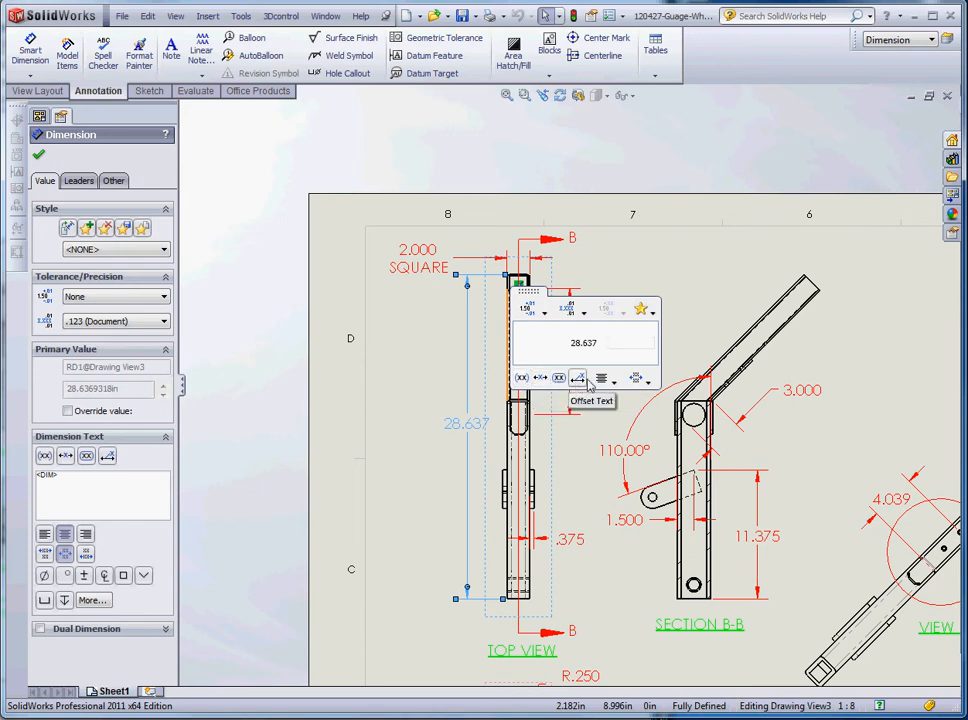
left_click(558, 378)
mouse_move(468, 424)
left_mouse_down()
mouse_move(445, 421)
mouse_move(460, 426)
left_mouse_up()
left_click(432, 492)
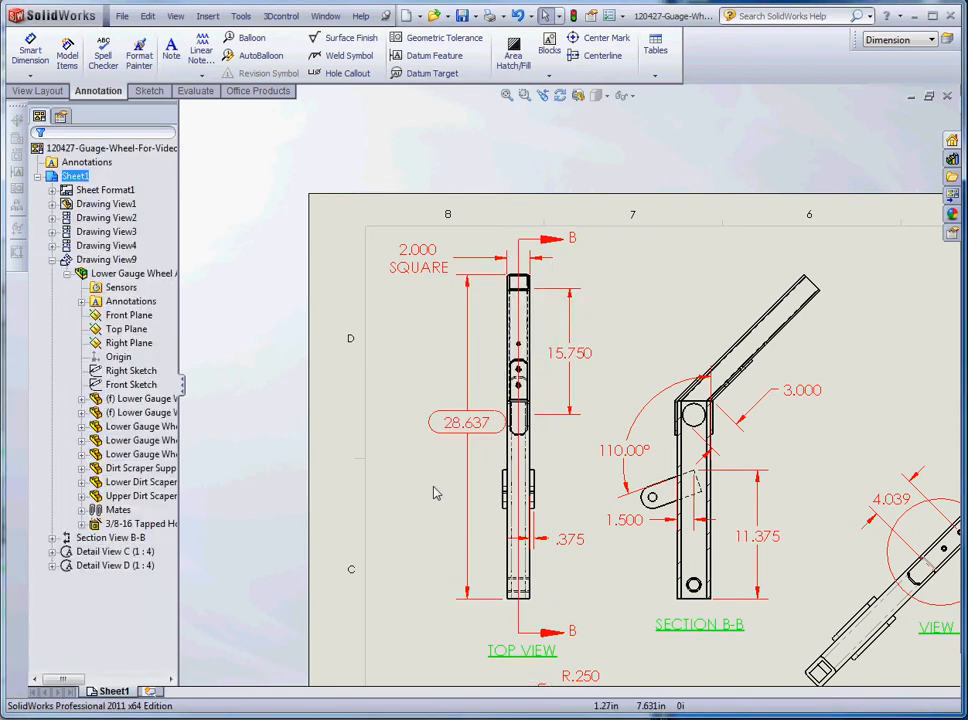
Set the precision of the top view's overall length dimension to two decimal places (.12).
scroll(400, 482, "down", 2)
left_click(518, 403)
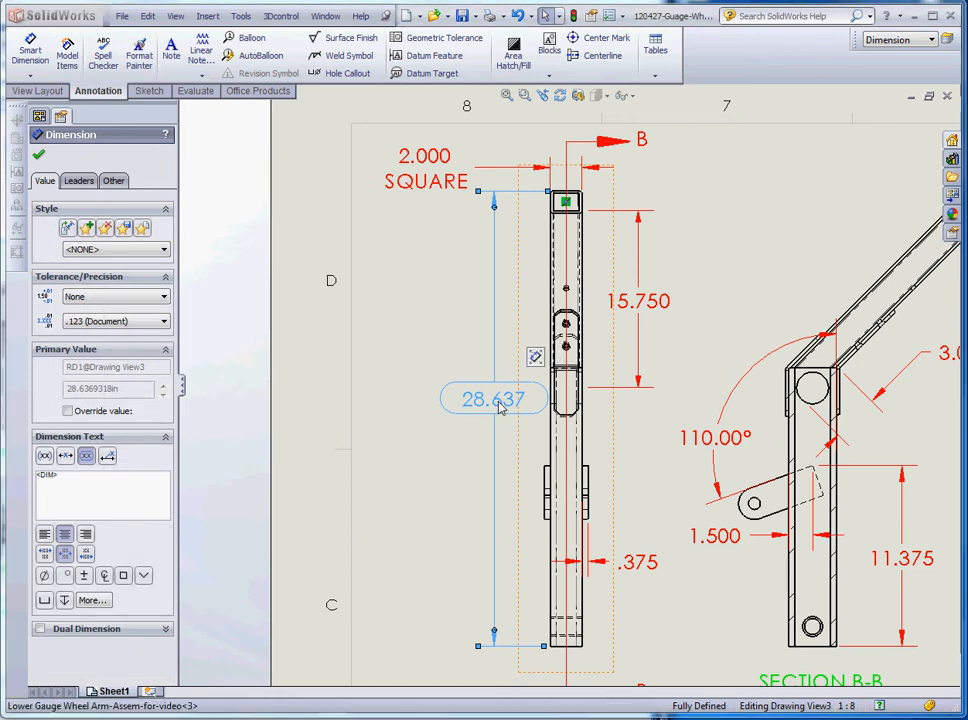
mouse_move(539, 360)
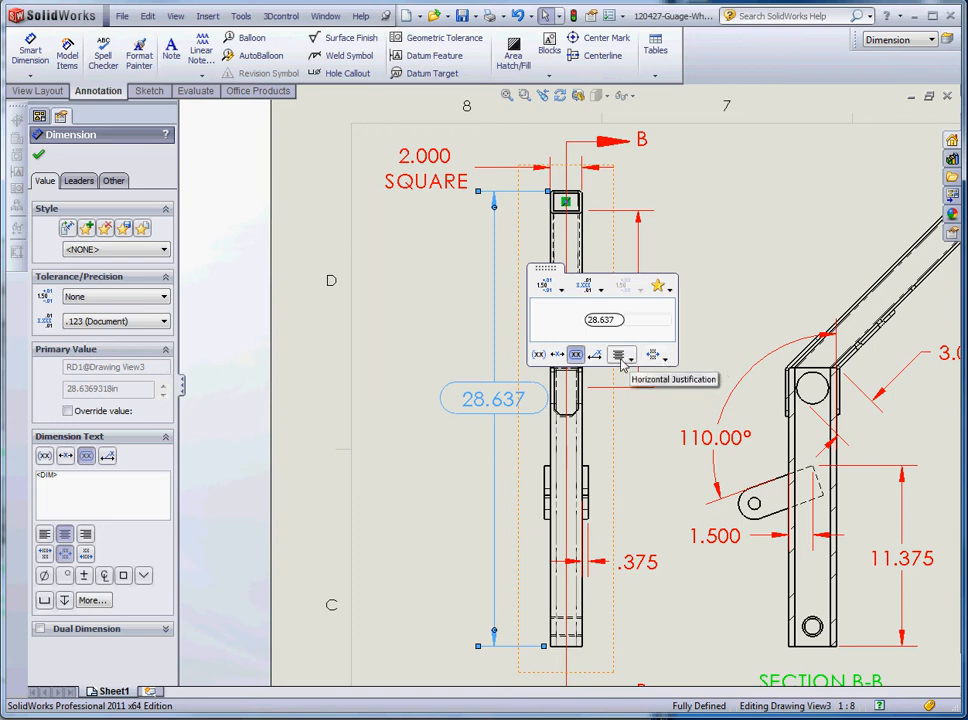
left_click(600, 292)
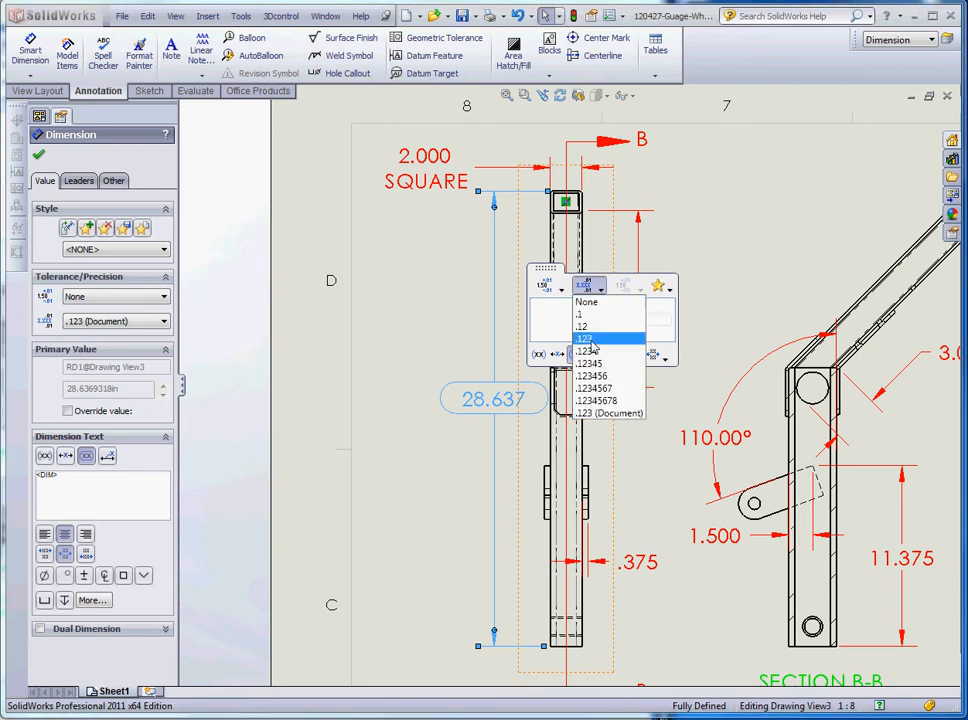
left_click(593, 327)
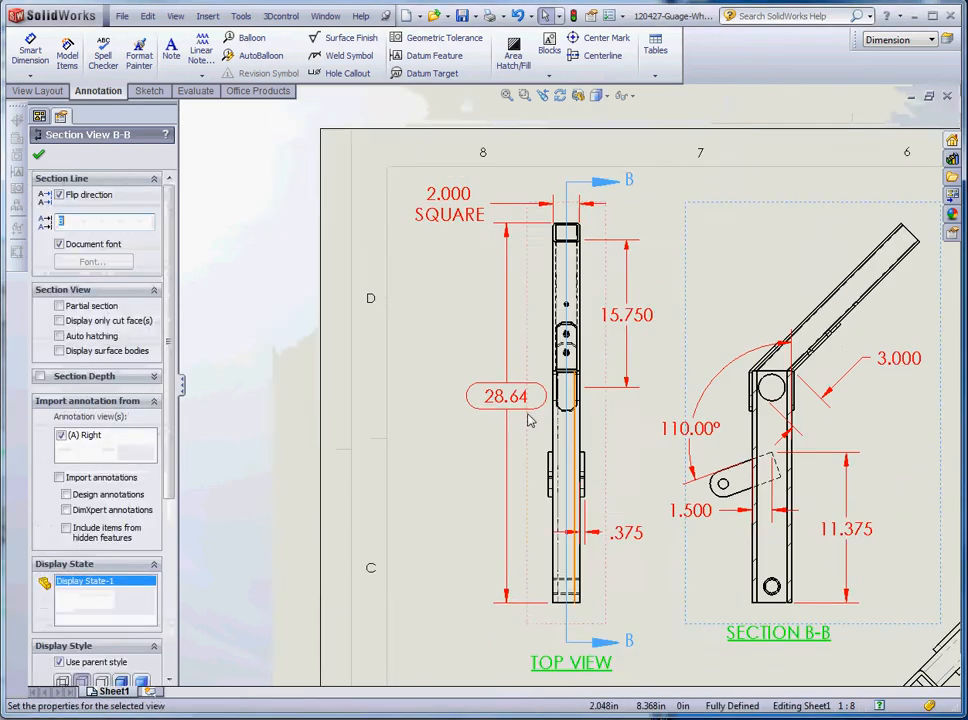
Dimension the front view's width across the outer edges of the two side plates, placing the dimension below their ends.
scroll(529, 421, "up", 5)
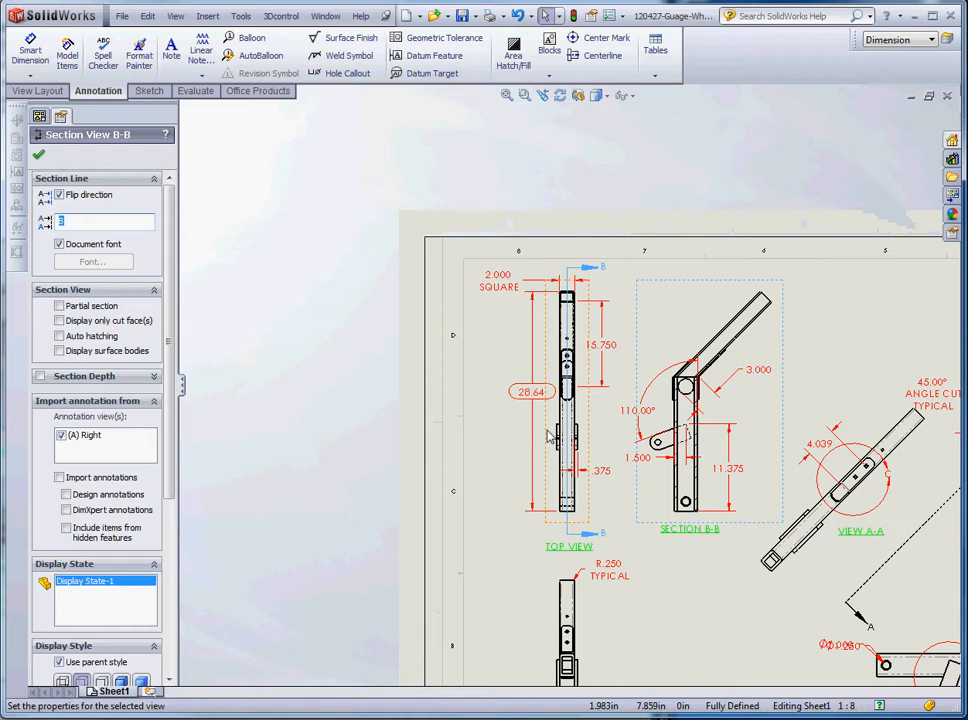
scroll(597, 540, "down", 4)
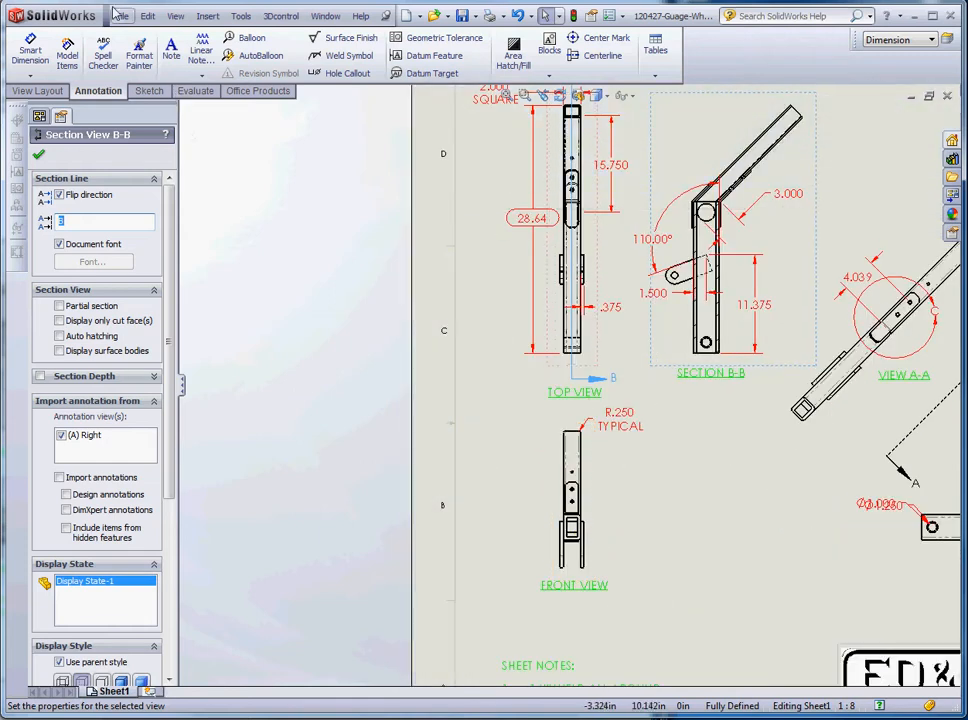
left_click(31, 55)
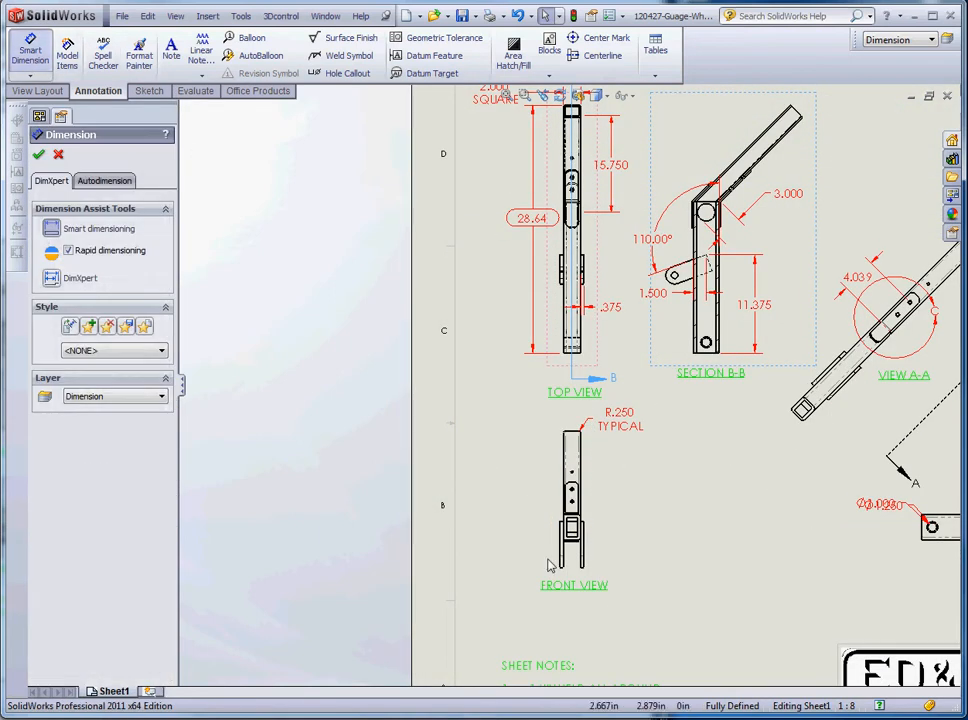
scroll(595, 565, "down", 5)
left_click(586, 377)
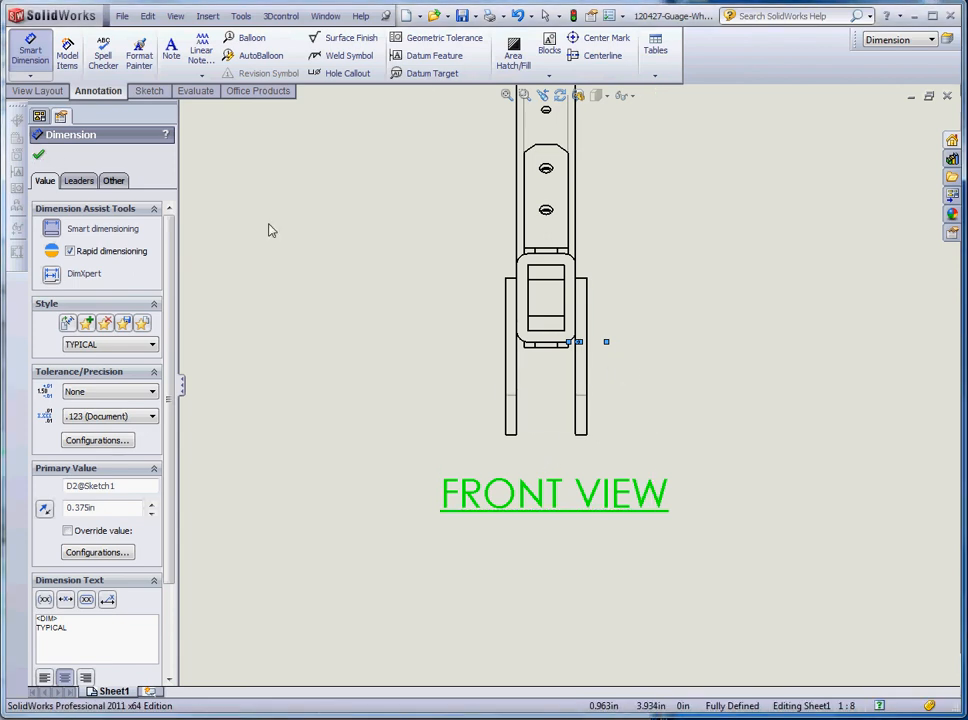
key("Escape")
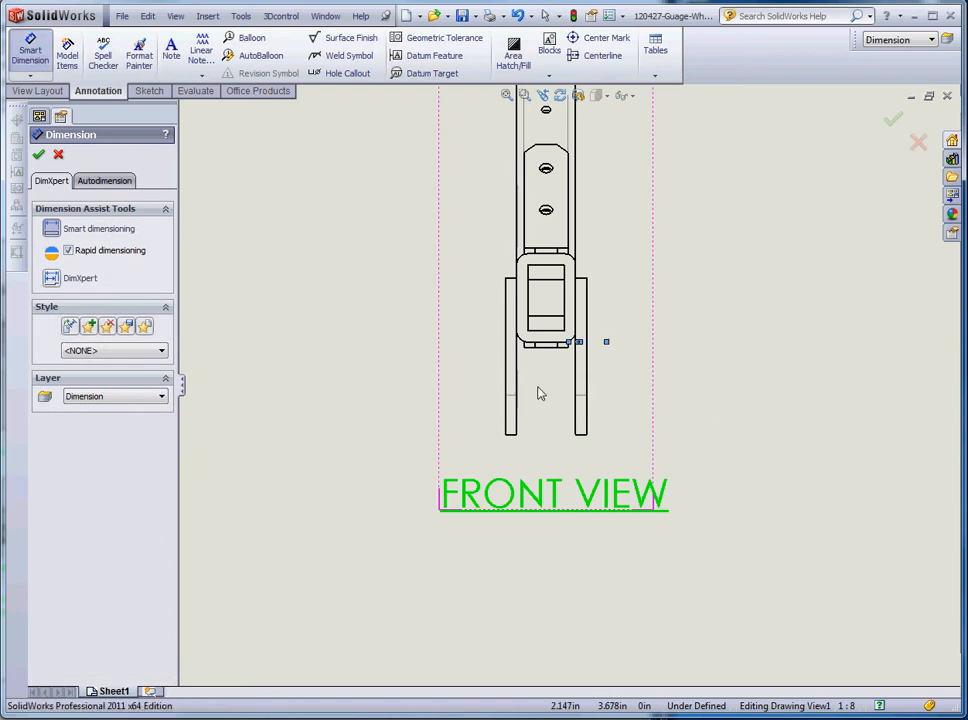
left_click(507, 379)
left_click(586, 390)
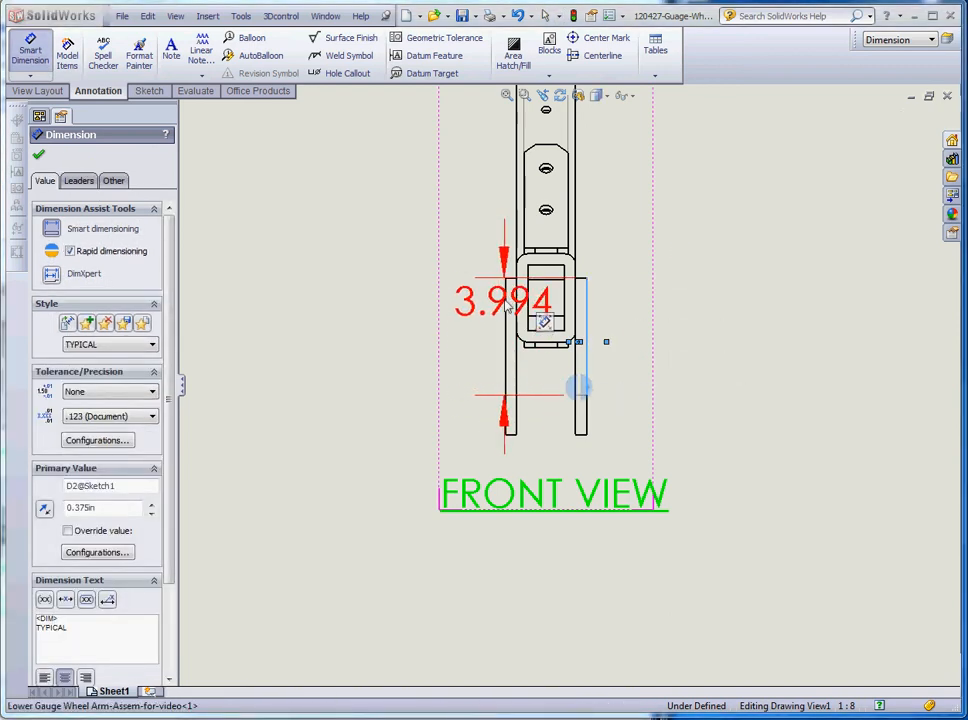
left_click(507, 285)
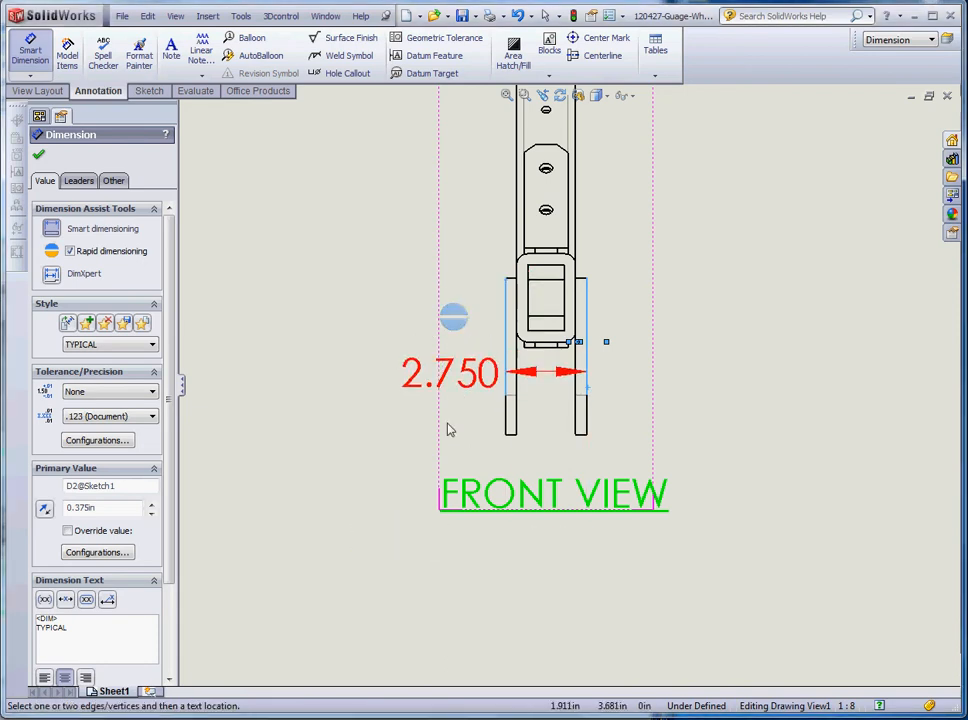
left_click(432, 460)
scroll(644, 498, "up", 1)
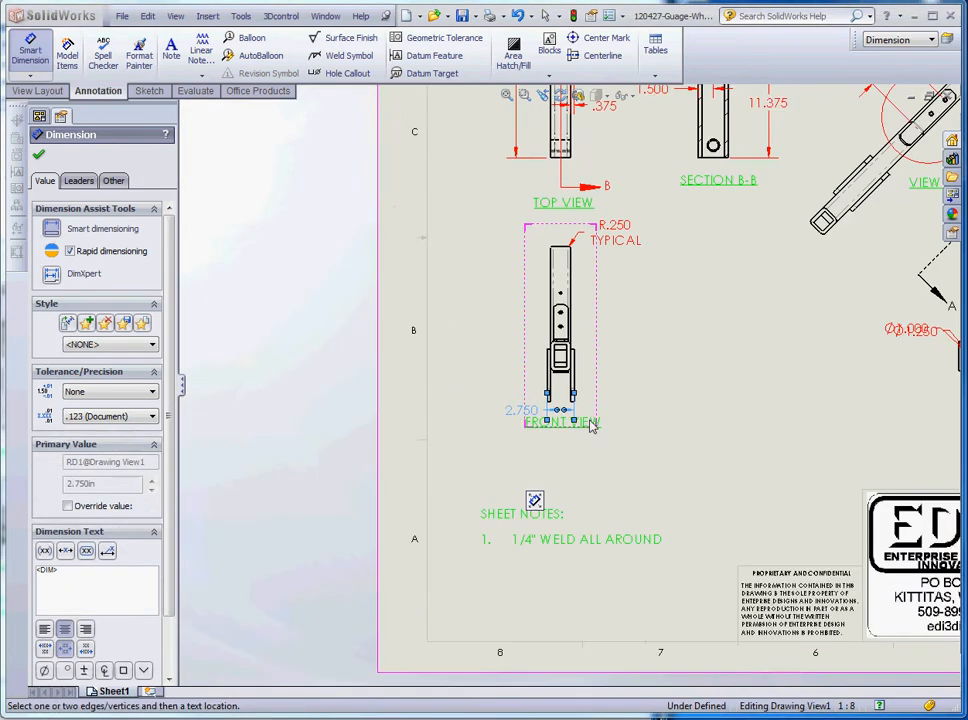
key("Escape")
Move the FRONT VIEW label down so it sits clear of the width dimension.
left_click_drag(590, 425, 596, 437)
scroll(531, 423, "down", 3)
key("Escape")
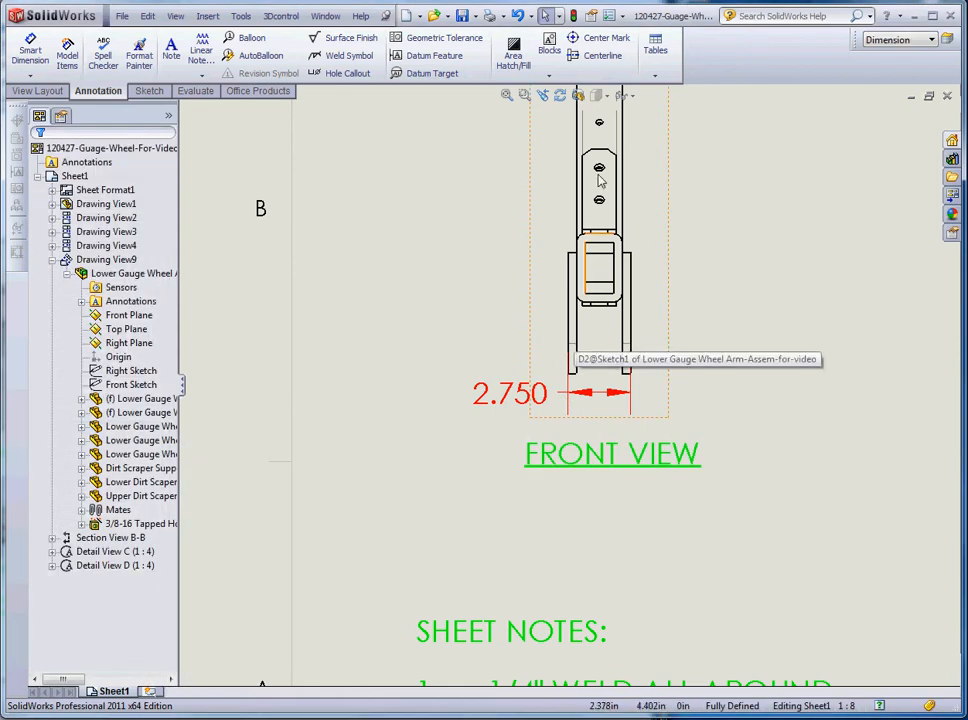
Shorten both extension lines of the front view's width dimension so they start just below the side plate ends.
scroll(599, 428, "down", 2)
left_click(443, 367)
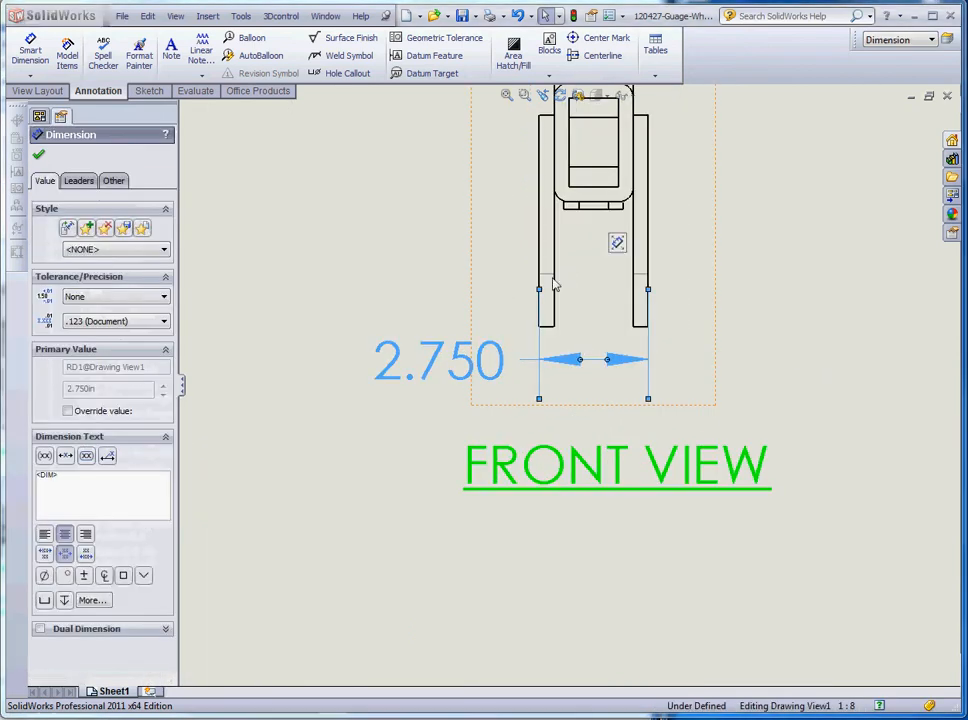
left_click_drag(539, 291, 539, 332)
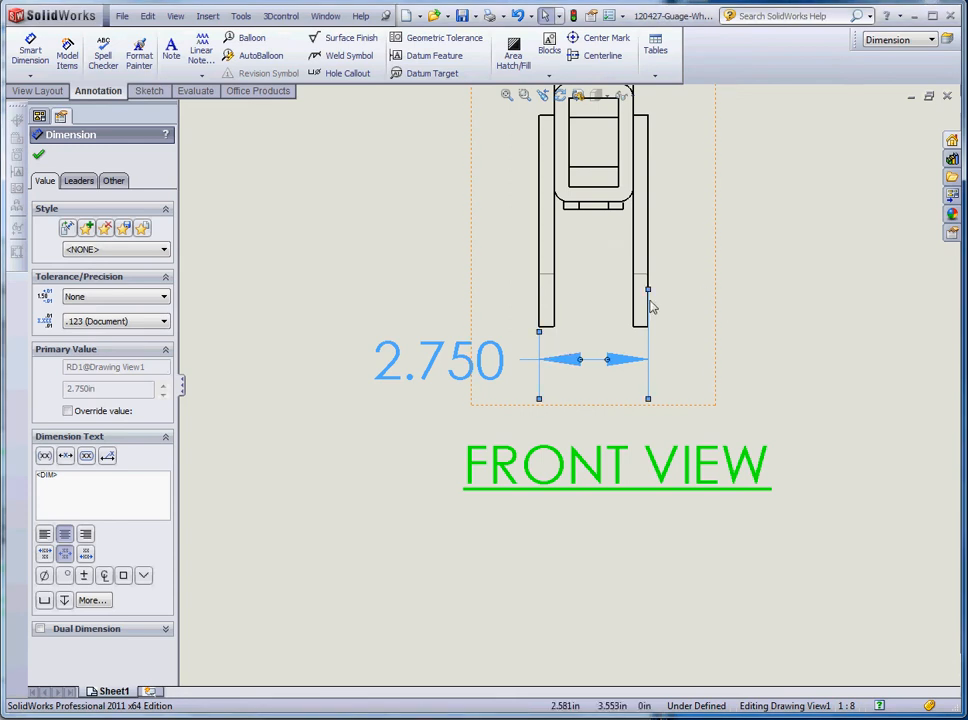
left_click_drag(648, 291, 648, 331)
left_click(807, 361)
scroll(566, 450, "up", 5)
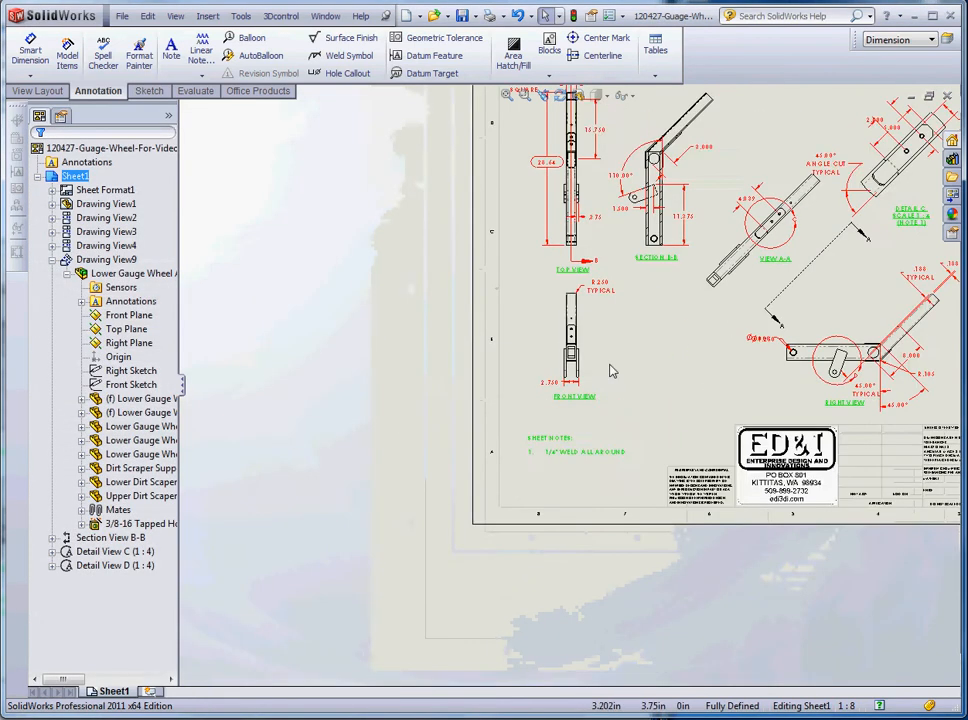
Dimension the front view's overall length from the side plate's lower end to the tube's upper edge, beside the view.
left_click(30, 50)
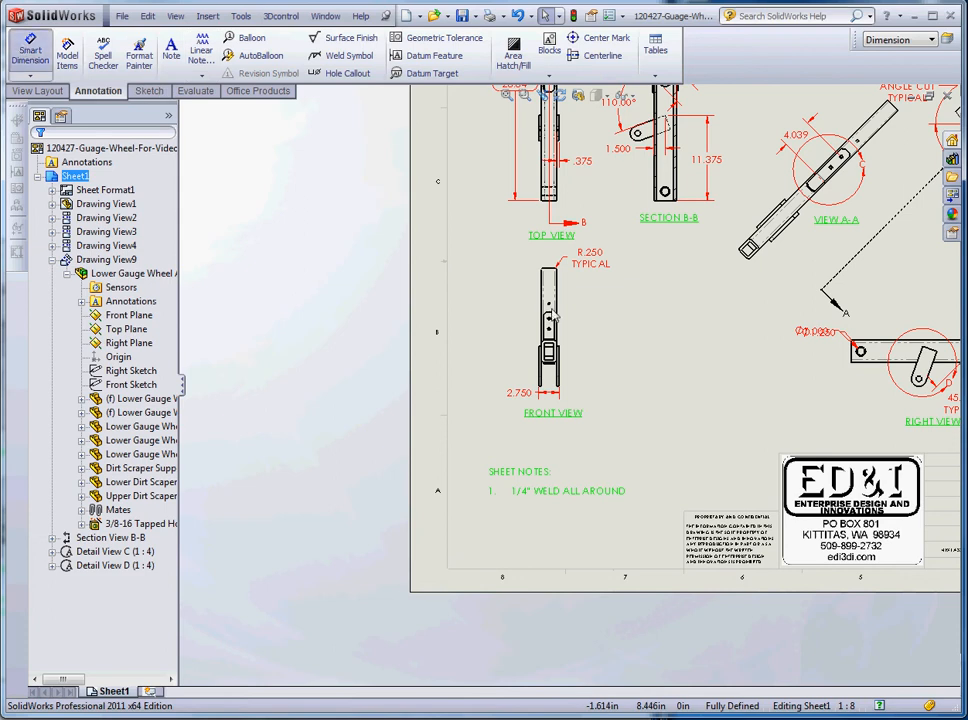
scroll(548, 389, "down", 5)
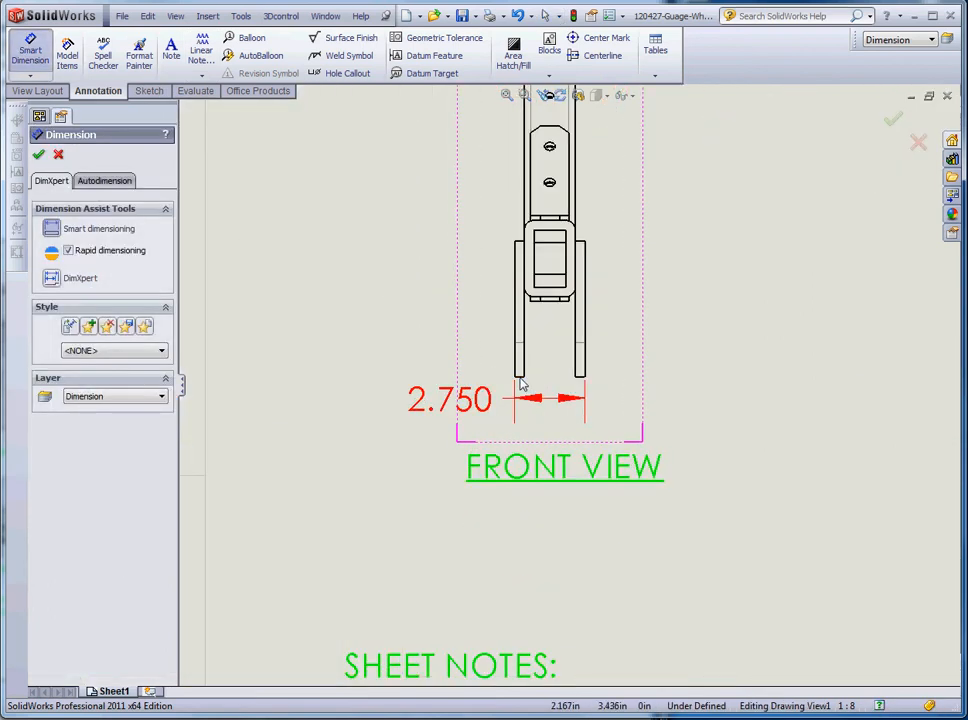
left_click(520, 385)
scroll(583, 268, "up", 3)
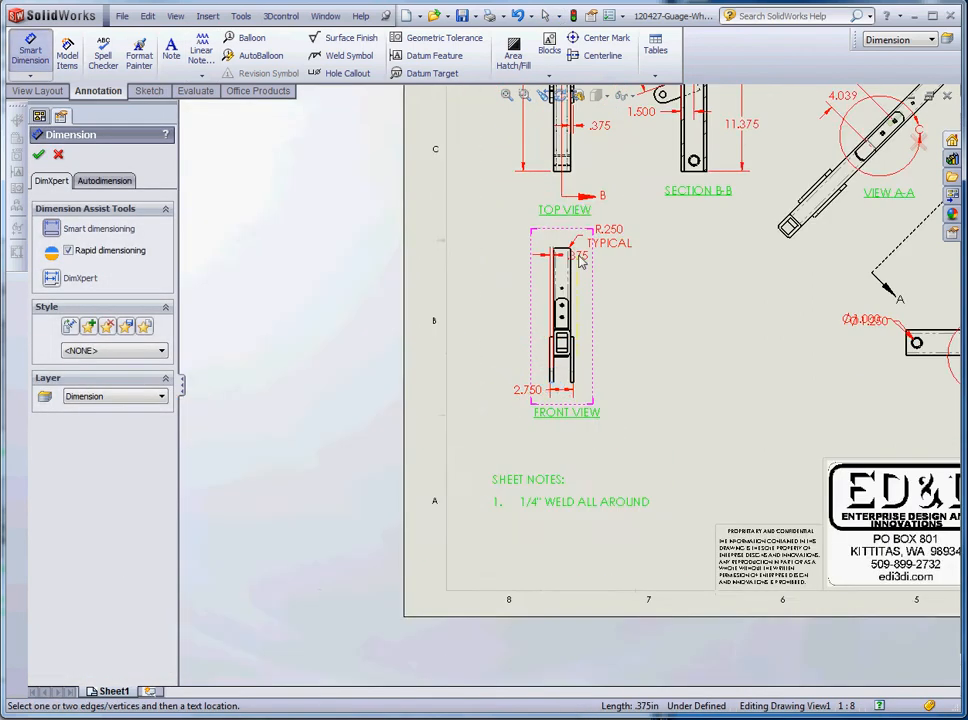
scroll(547, 270, "down", 4)
left_click(556, 281)
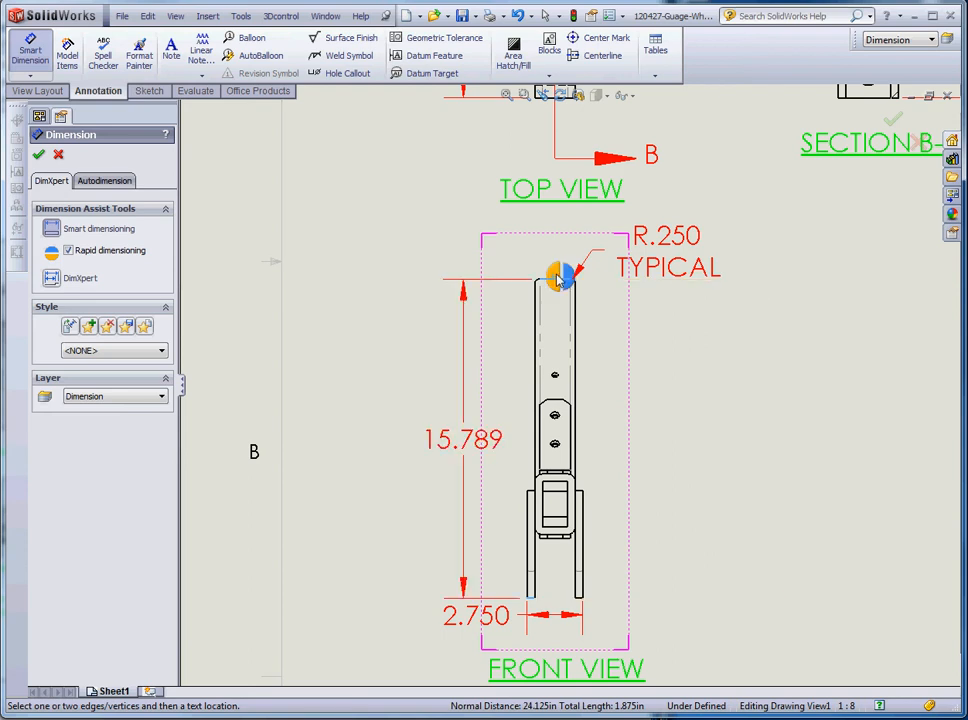
left_click(558, 280)
key("Escape")
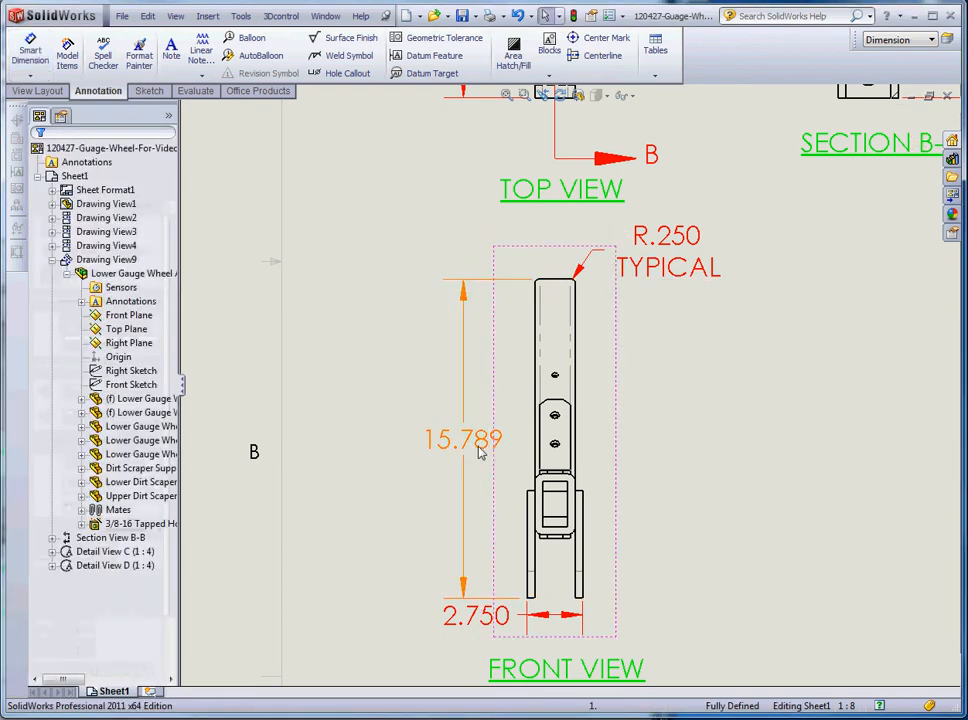
Mark the front view's overall length dimension as an inspection dimension and set its precision to two decimal places (.12).
left_click(453, 450)
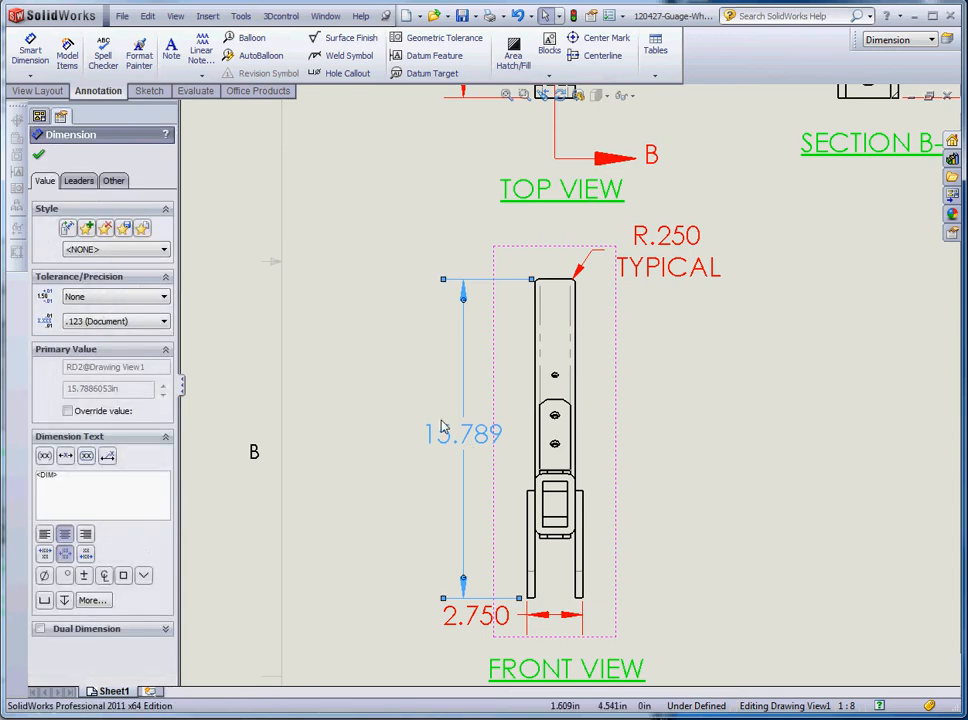
mouse_move(503, 384)
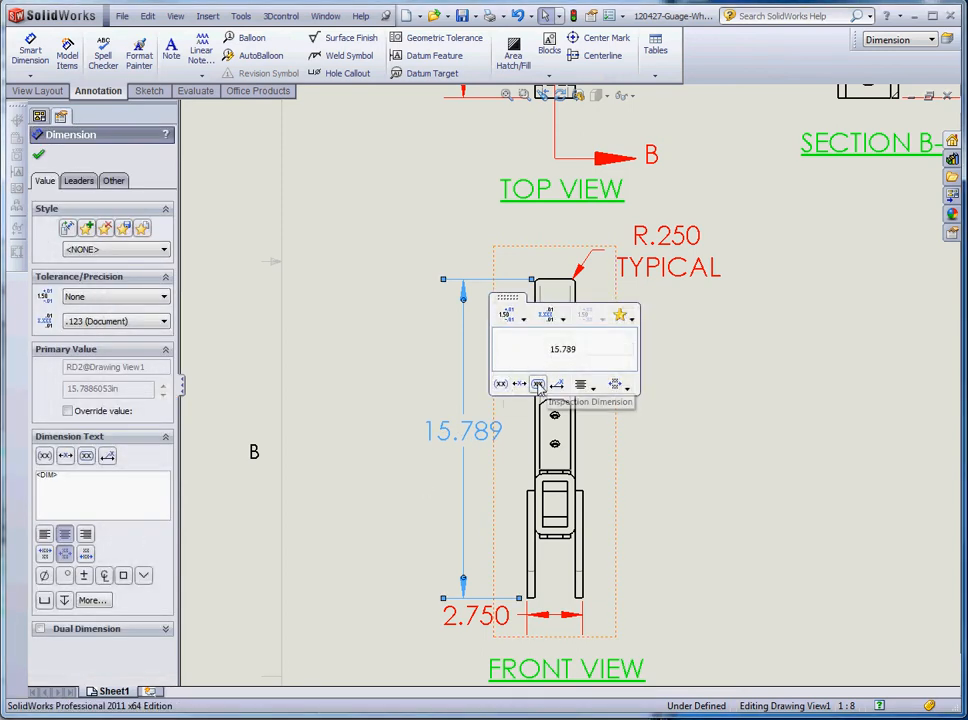
left_click(538, 384)
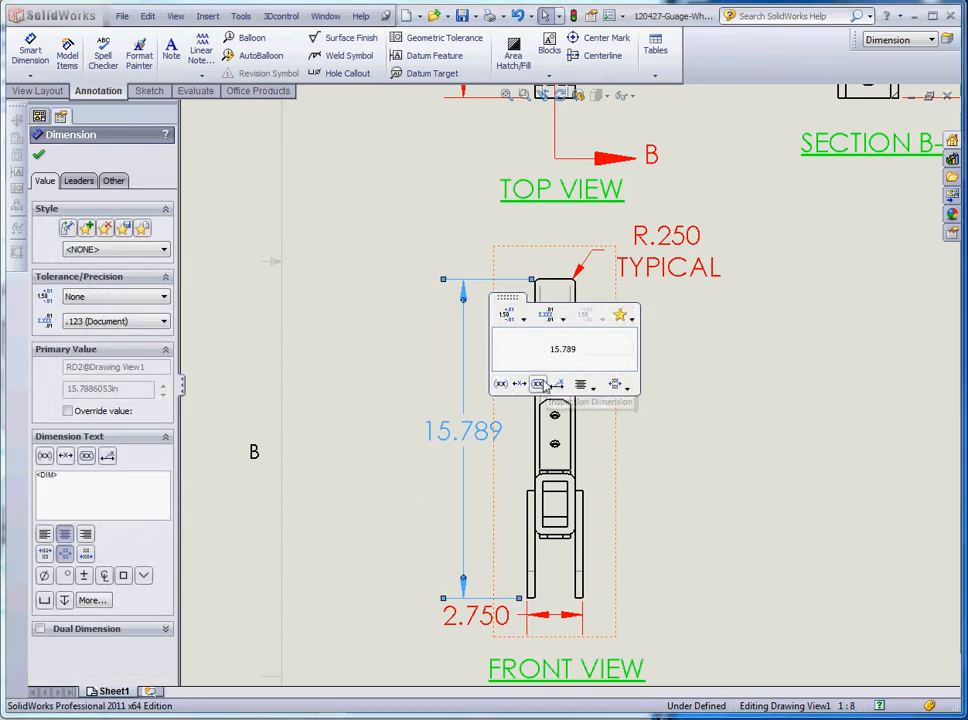
left_click(562, 322)
left_click(555, 353)
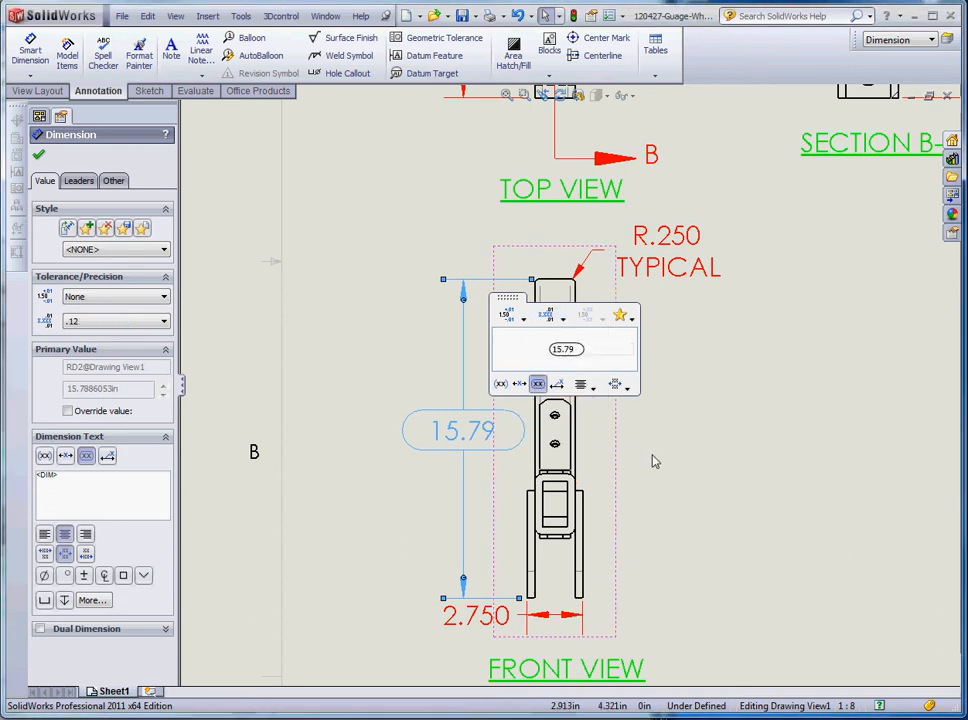
key("Escape")
Examine the sheet for missing dimensions, focusing on the holes in View A-A.
scroll(657, 462, "up", 10)
scroll(724, 423, "up", 2)
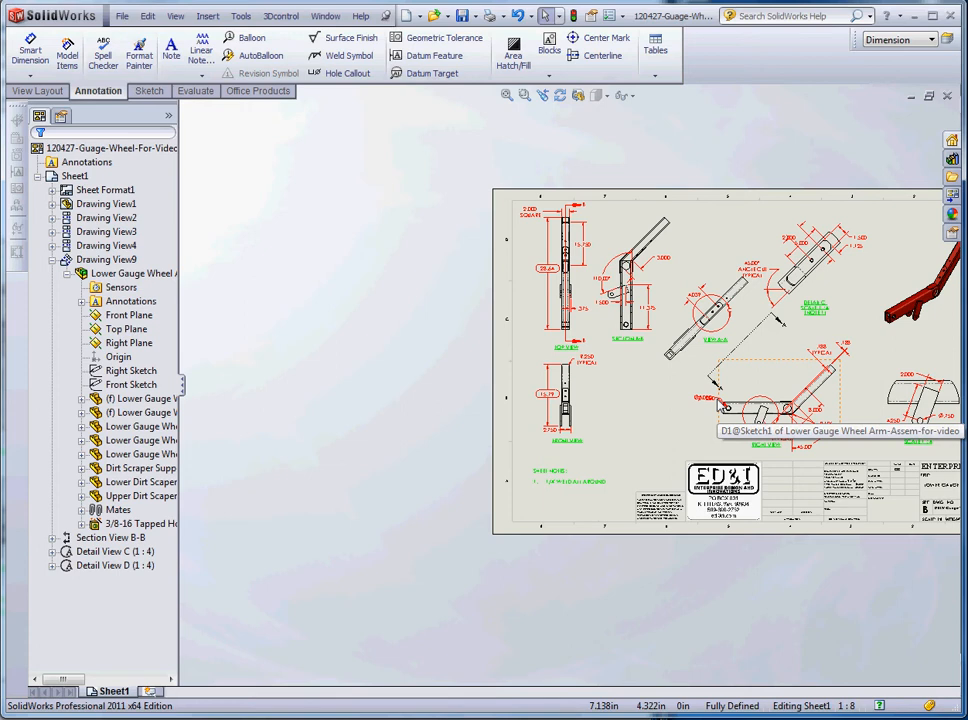
scroll(776, 320, "down", 6)
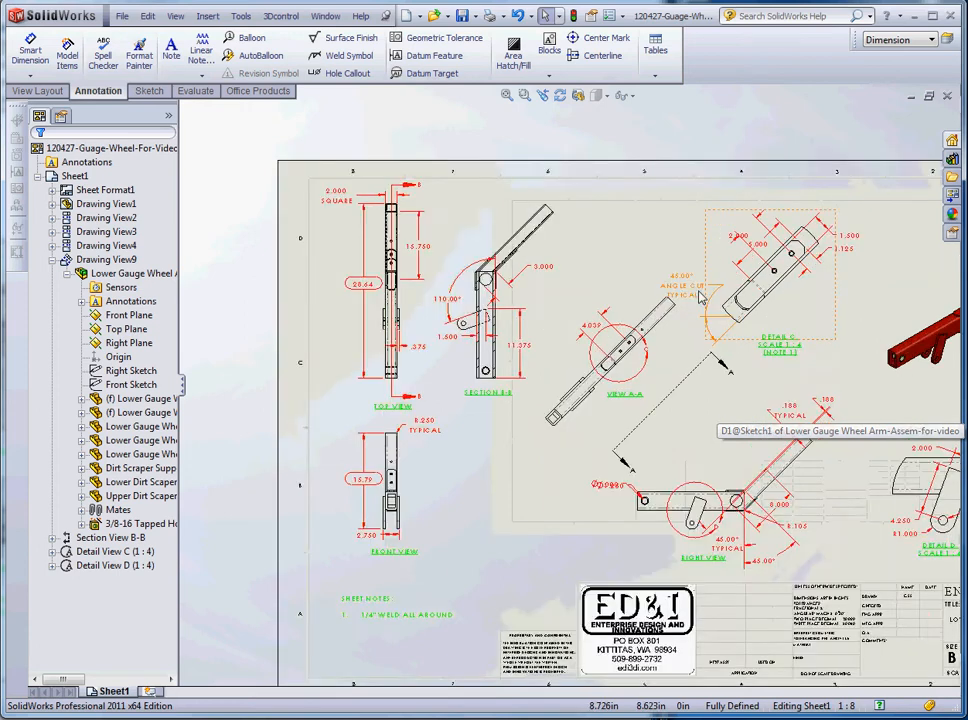
scroll(500, 437, "down", 2)
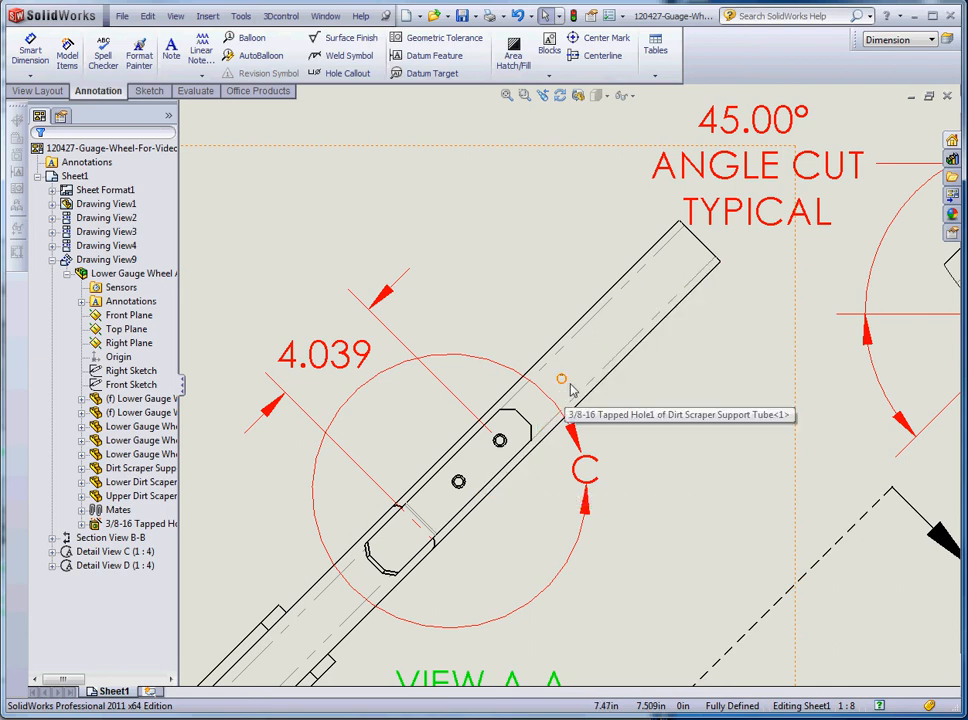
scroll(572, 390, "up", 5)
scroll(548, 416, "down", 4)
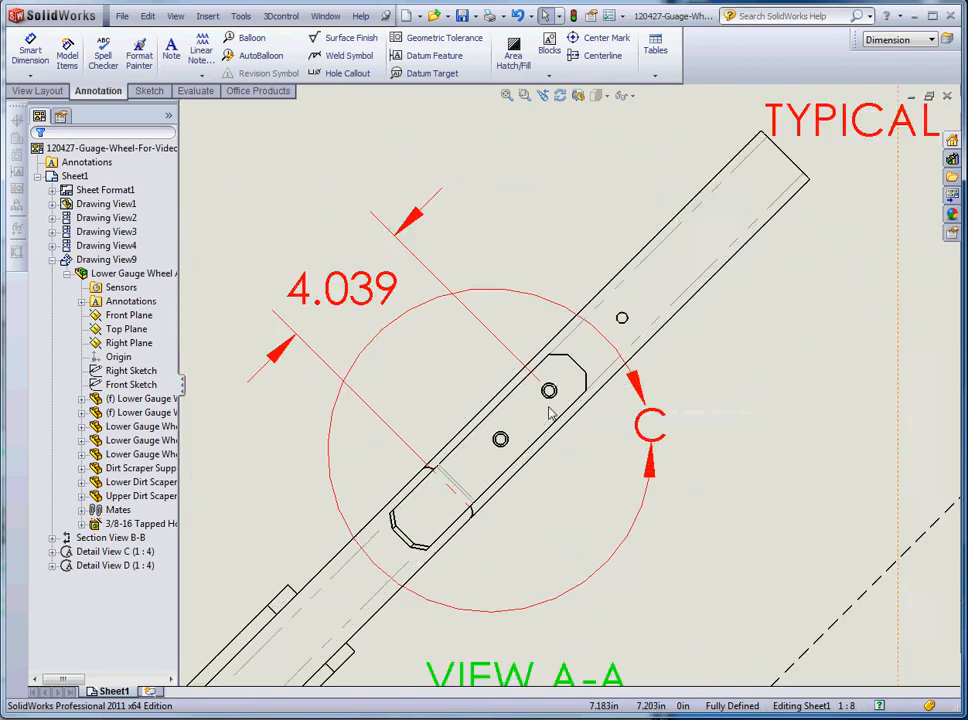
scroll(548, 416, "down", 3)
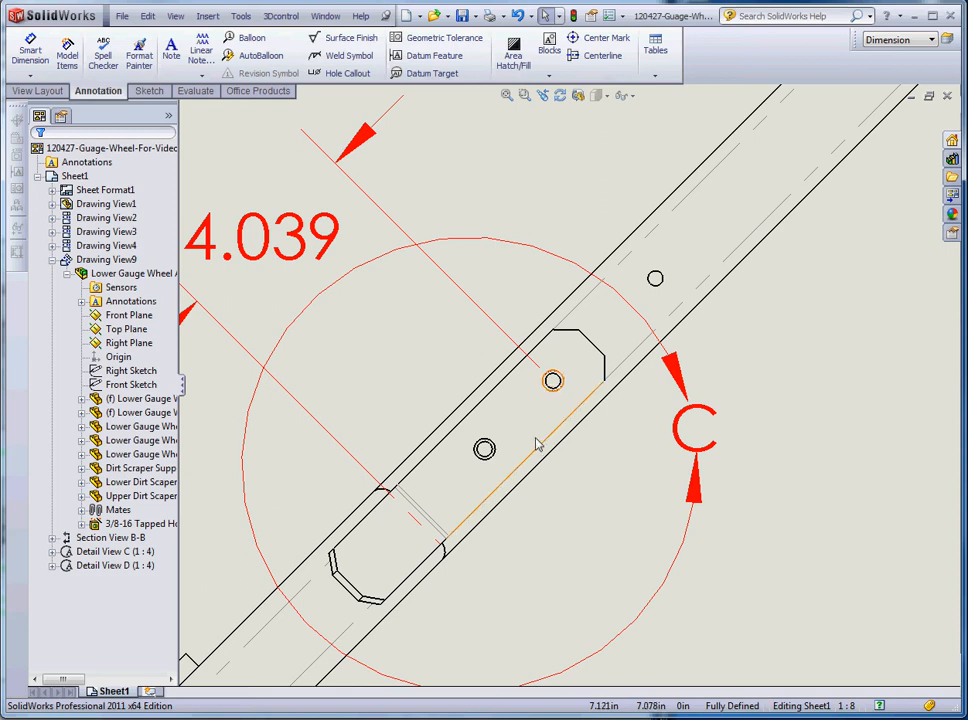
scroll(536, 440, "down", 3)
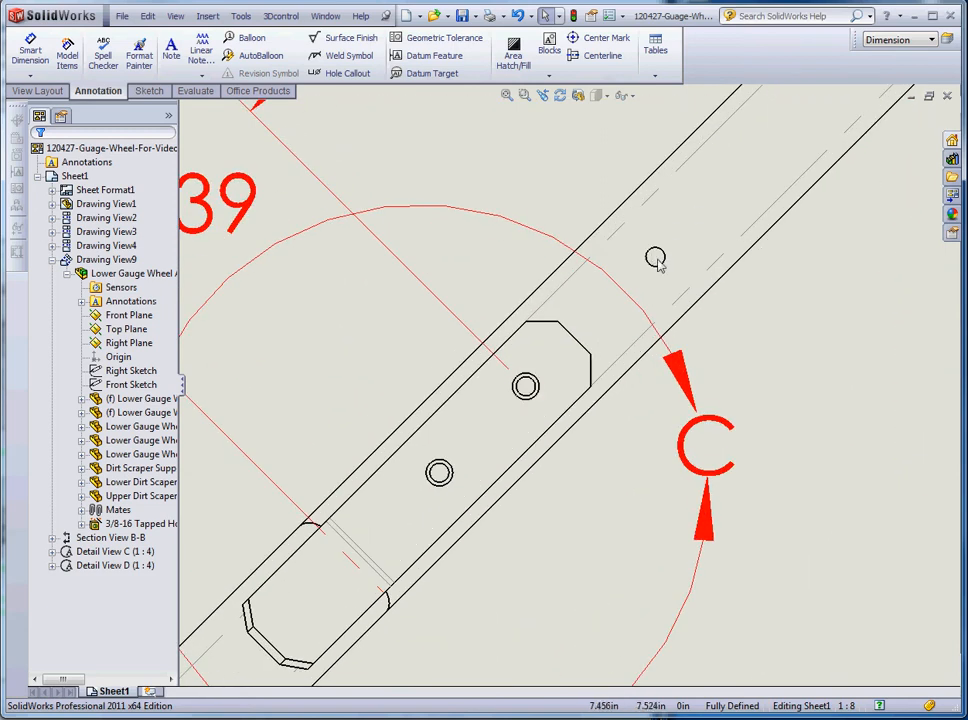
scroll(567, 384, "up", 5)
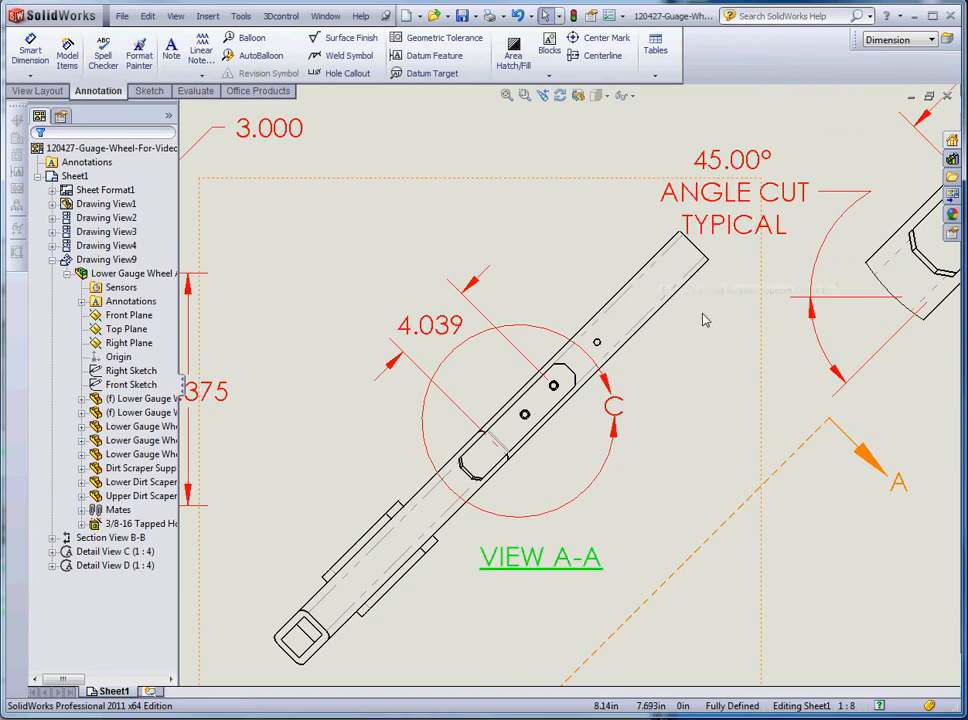
Insert model items for the small tapped hole in the support tube of View A-A and place its callout above the 4.039 dimension.
left_click(599, 346)
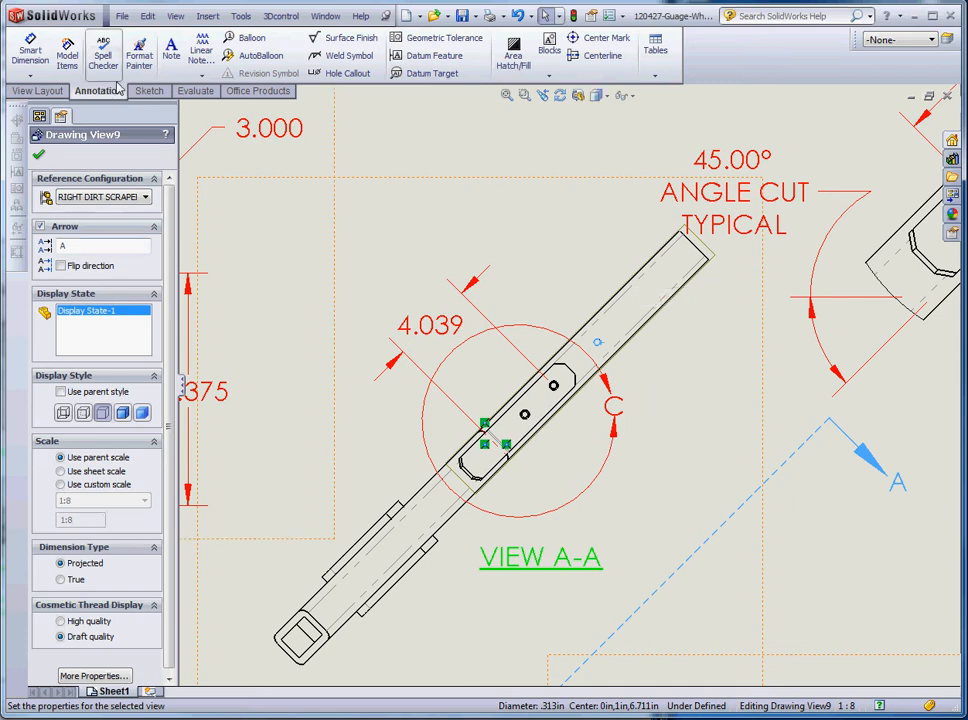
left_click(67, 52)
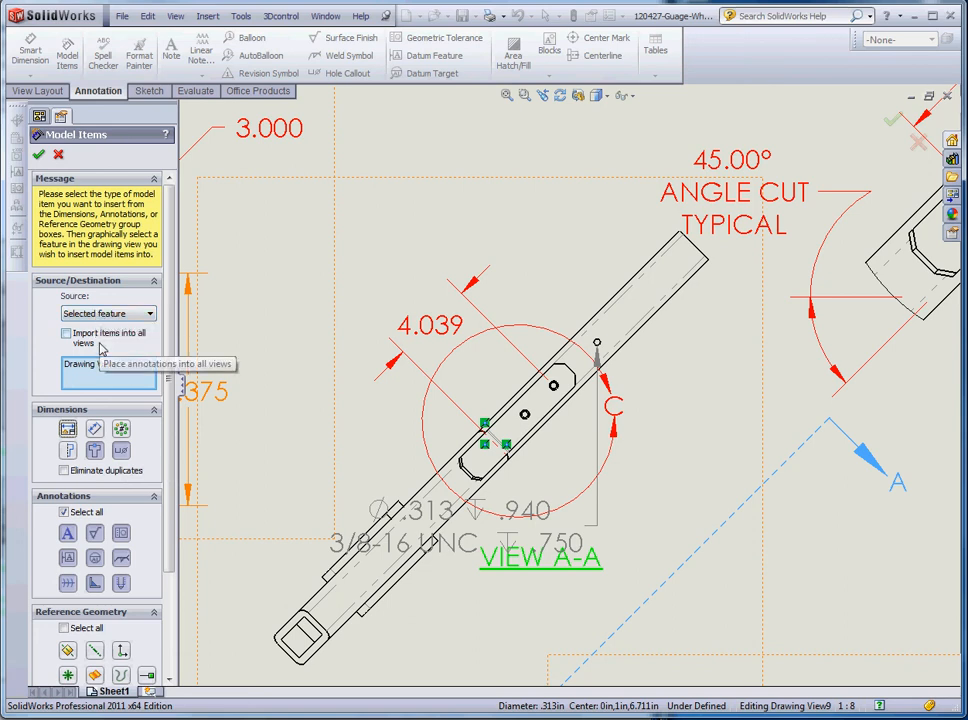
left_click(38, 154)
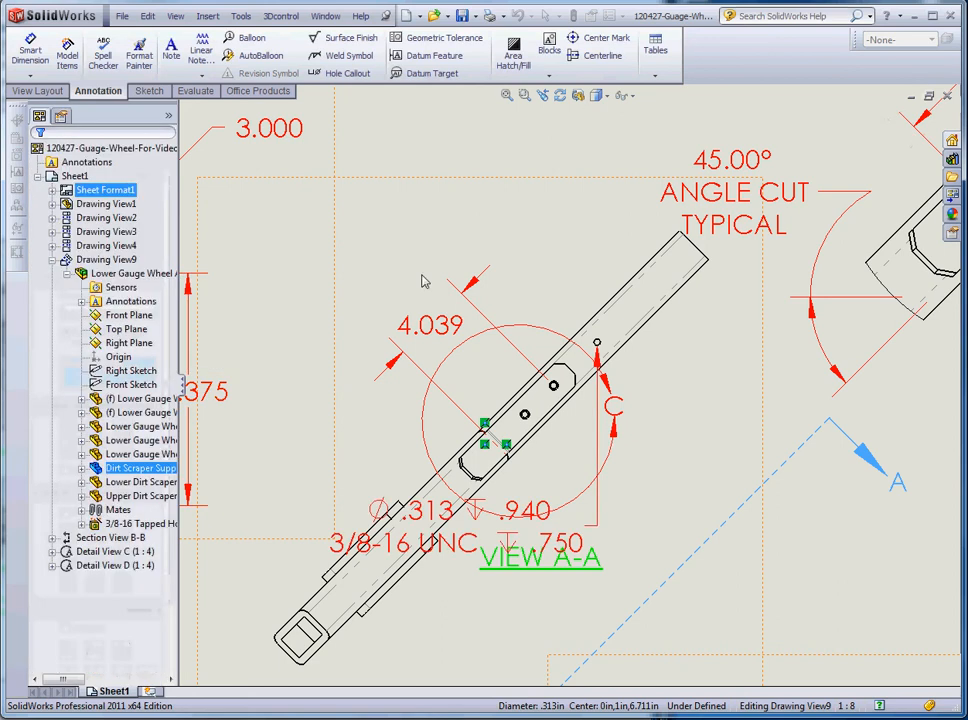
left_click_drag(448, 539, 423, 214)
left_click(443, 231)
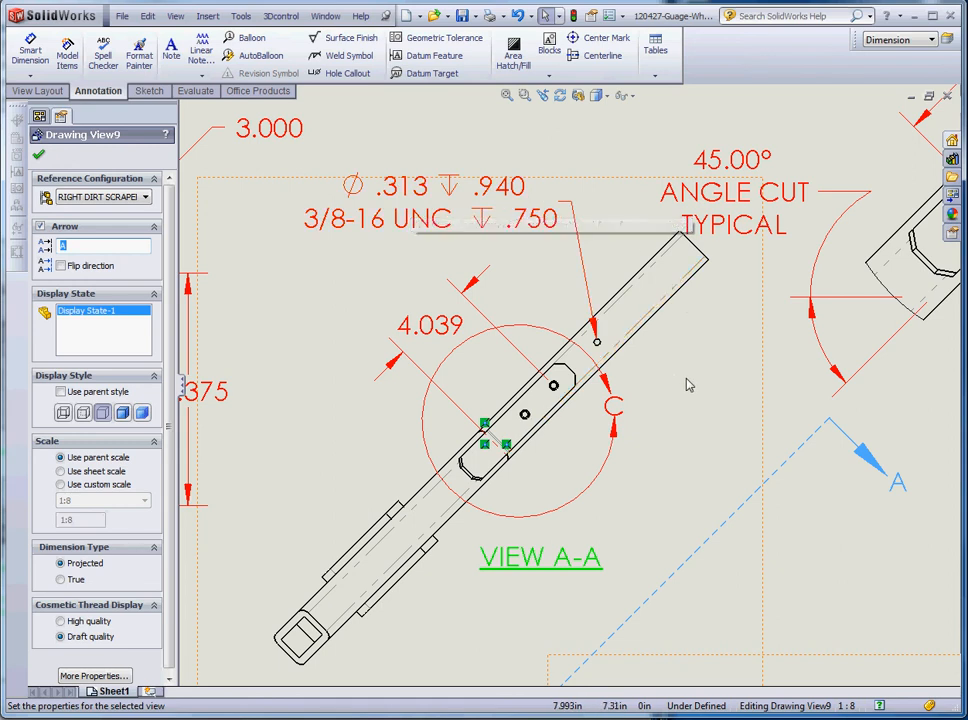
Try dimensioning the diameter of the small tapped hole in View A-A, and delete the added dimension.
scroll(604, 353, "down", 1)
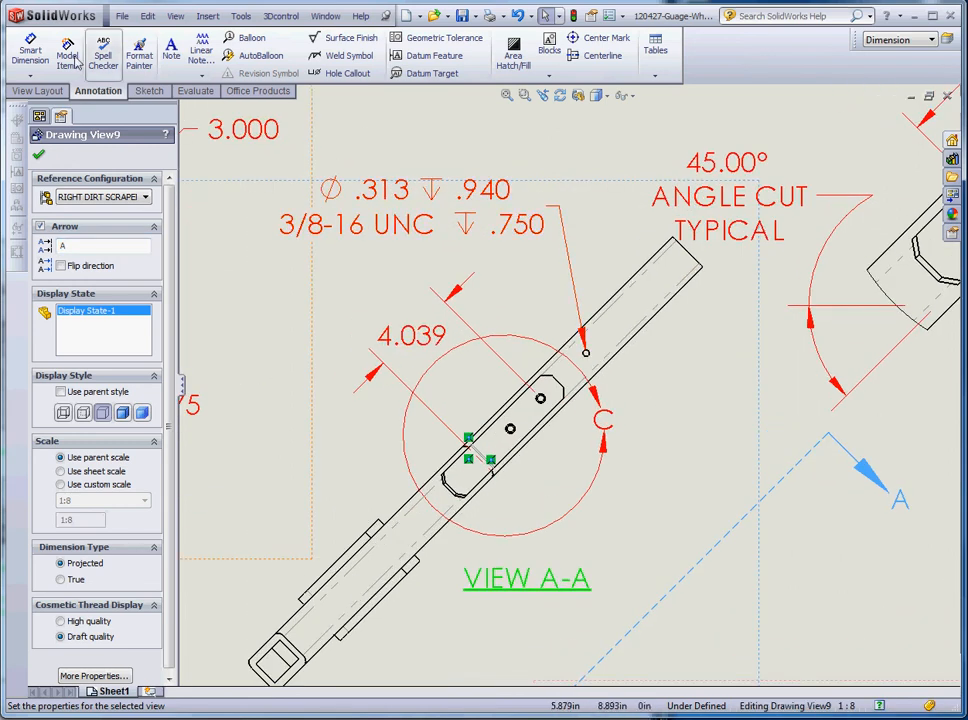
left_click(35, 58)
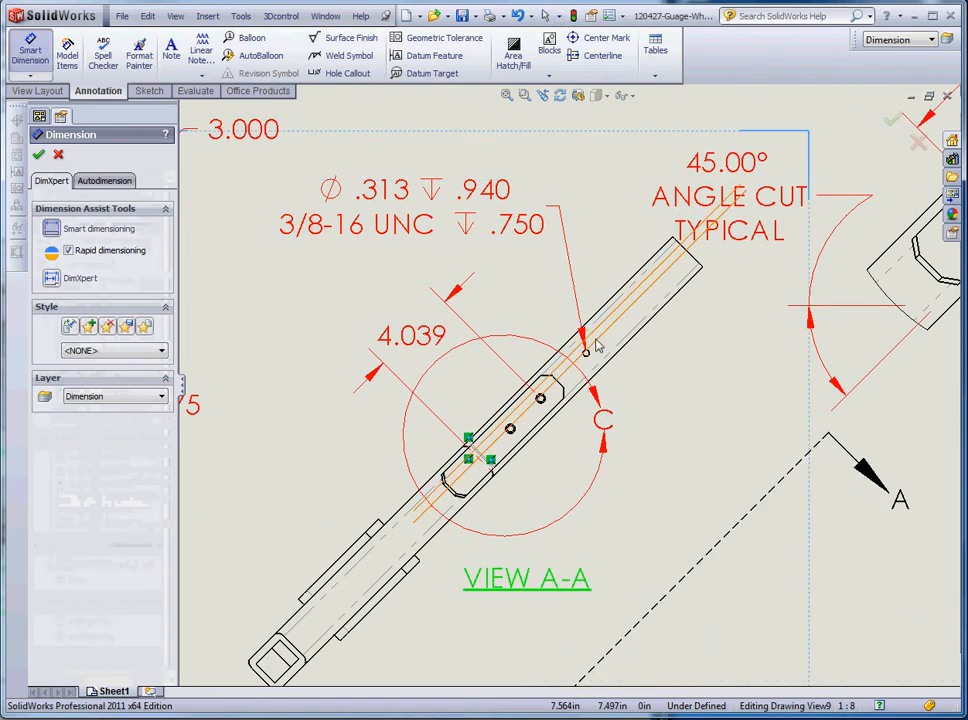
scroll(551, 339, "down", 3)
left_click(549, 328)
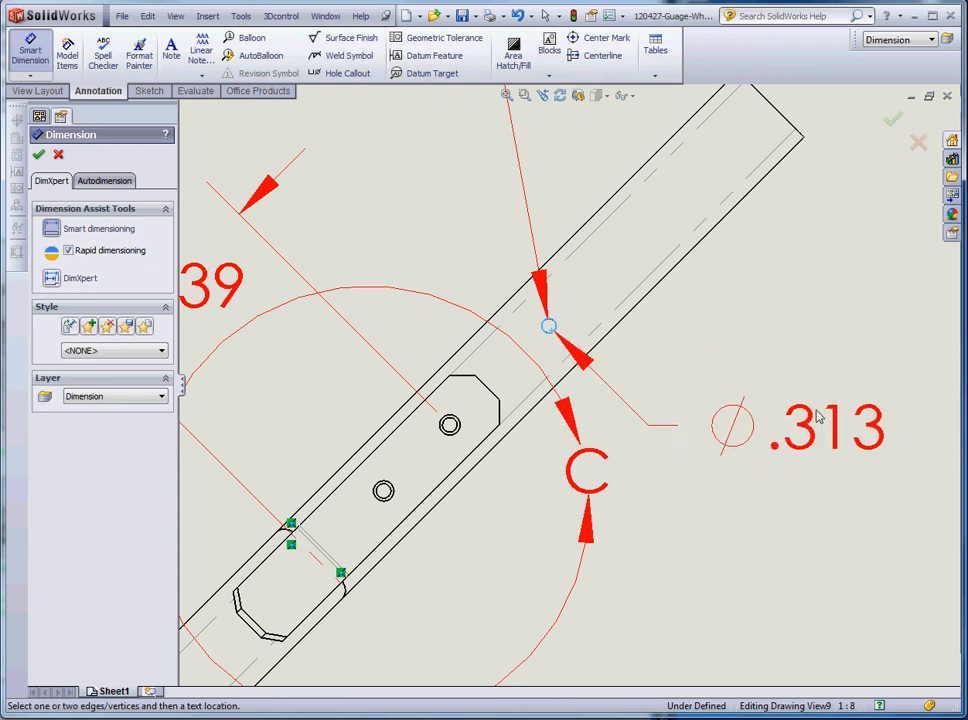
scroll(790, 470, "up", 2)
scroll(786, 491, "up", 3)
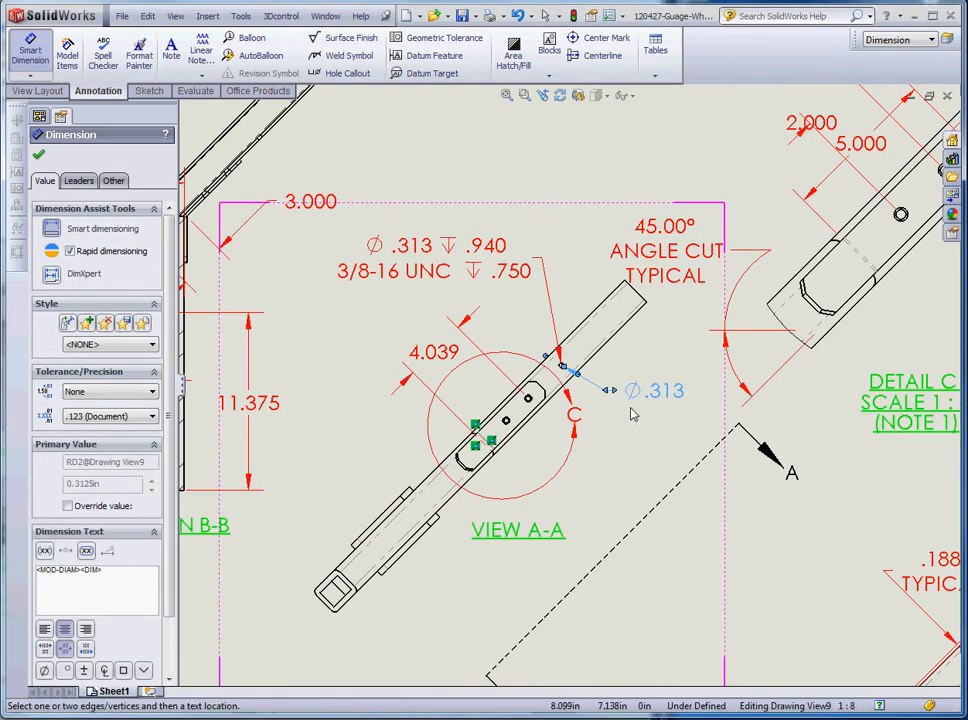
left_click(645, 399)
key("Escape")
left_click(645, 399)
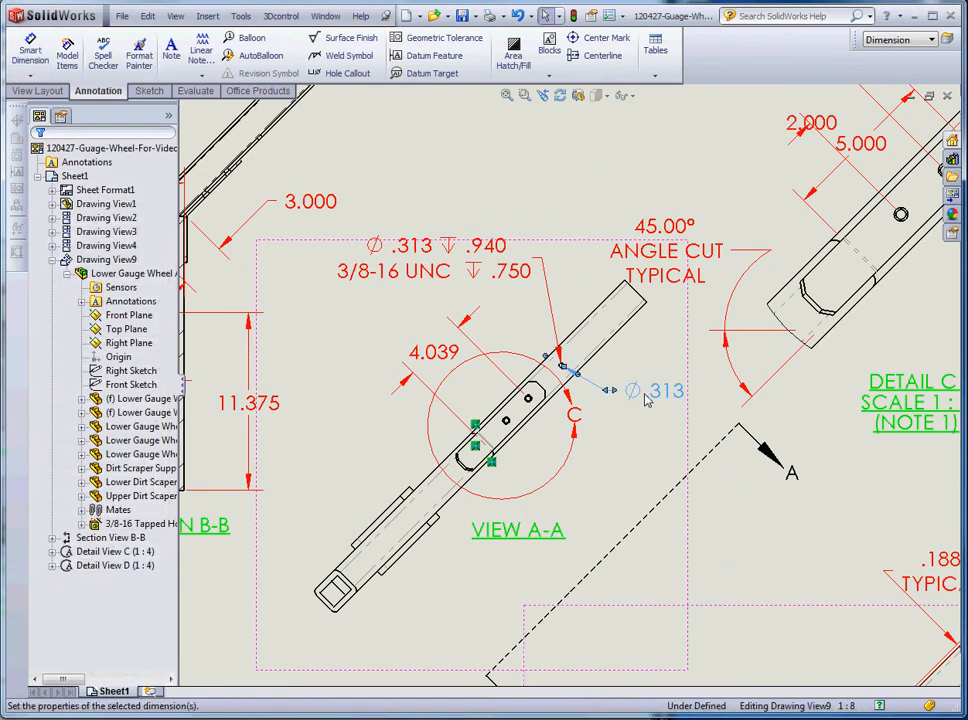
key("Delete")
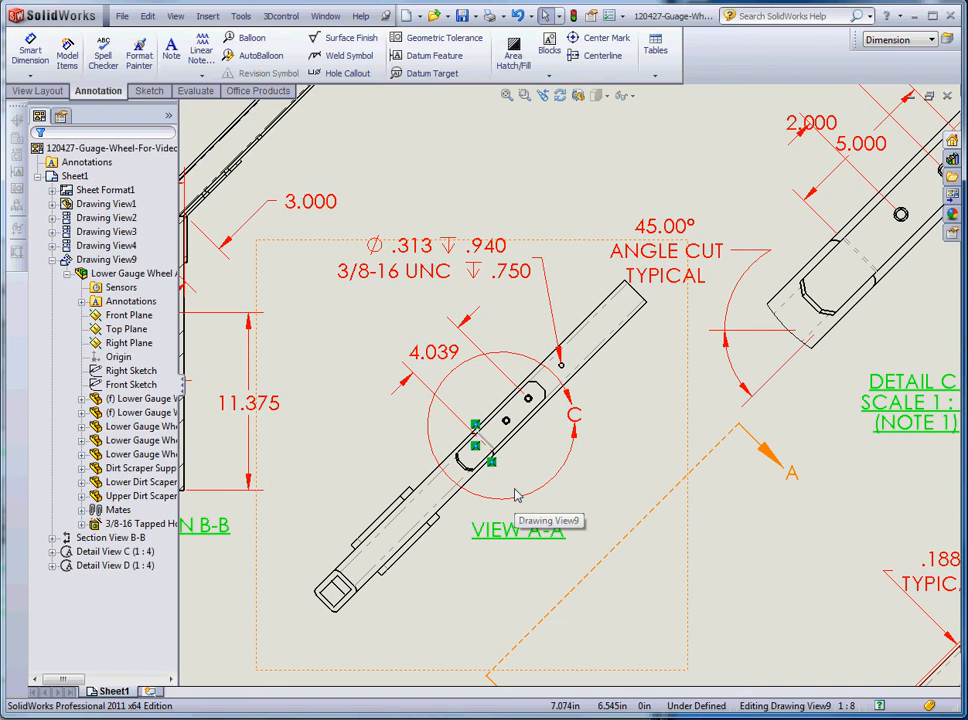
Flip the text of the right view's two .188 thickness dimensions to the other side of their leaders.
scroll(607, 376, "up", 6)
scroll(700, 358, "down", 4)
scroll(678, 368, "up", 3)
scroll(585, 630, "down", 5)
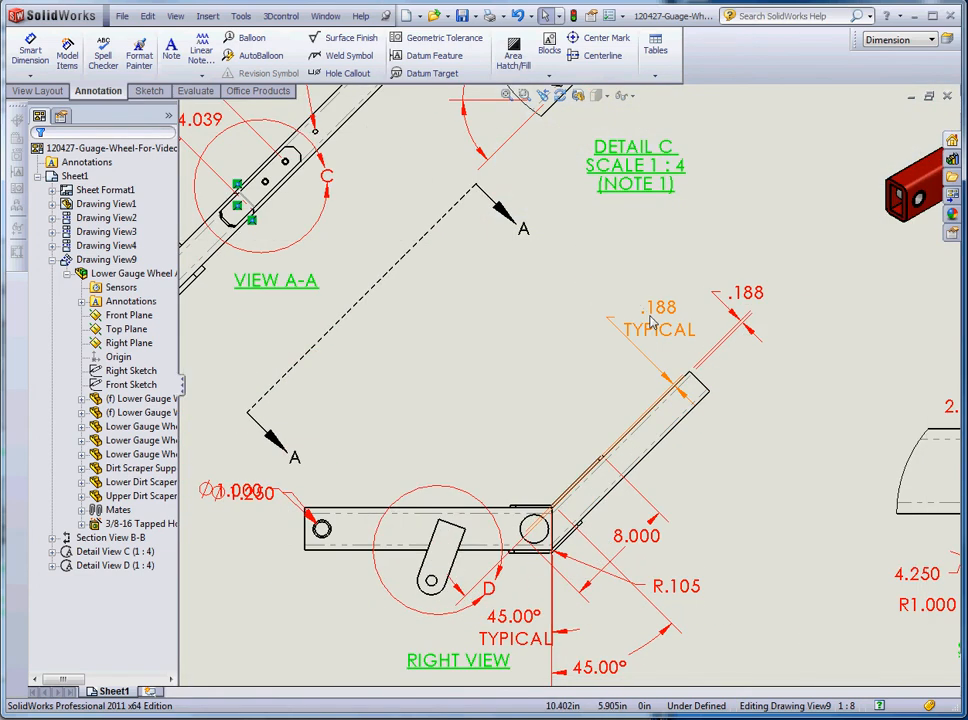
scroll(660, 328, "down", 4)
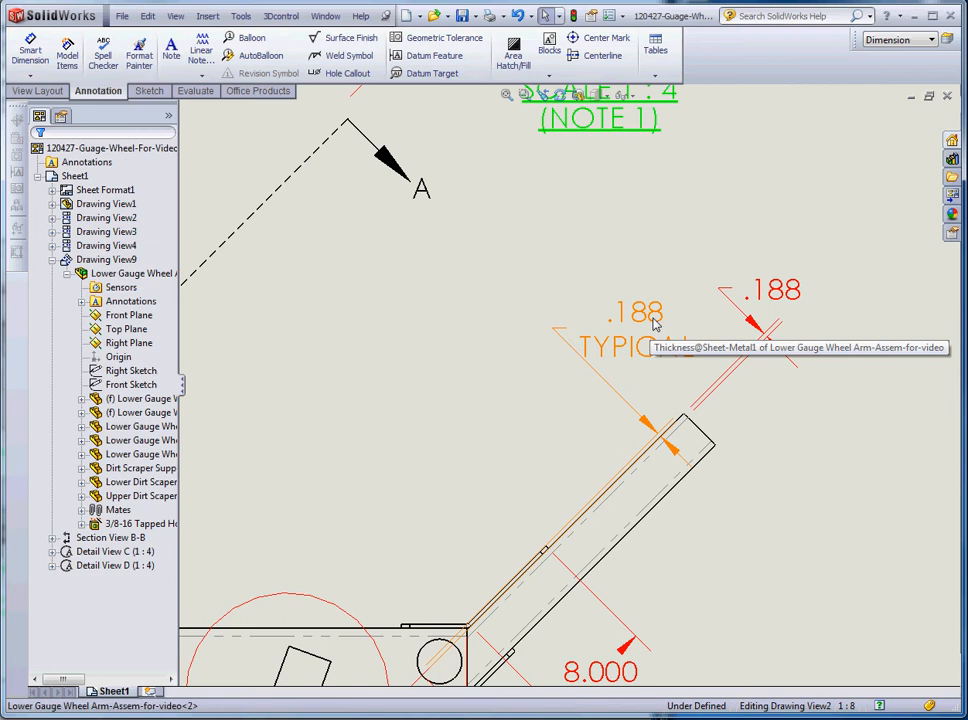
left_click(659, 328)
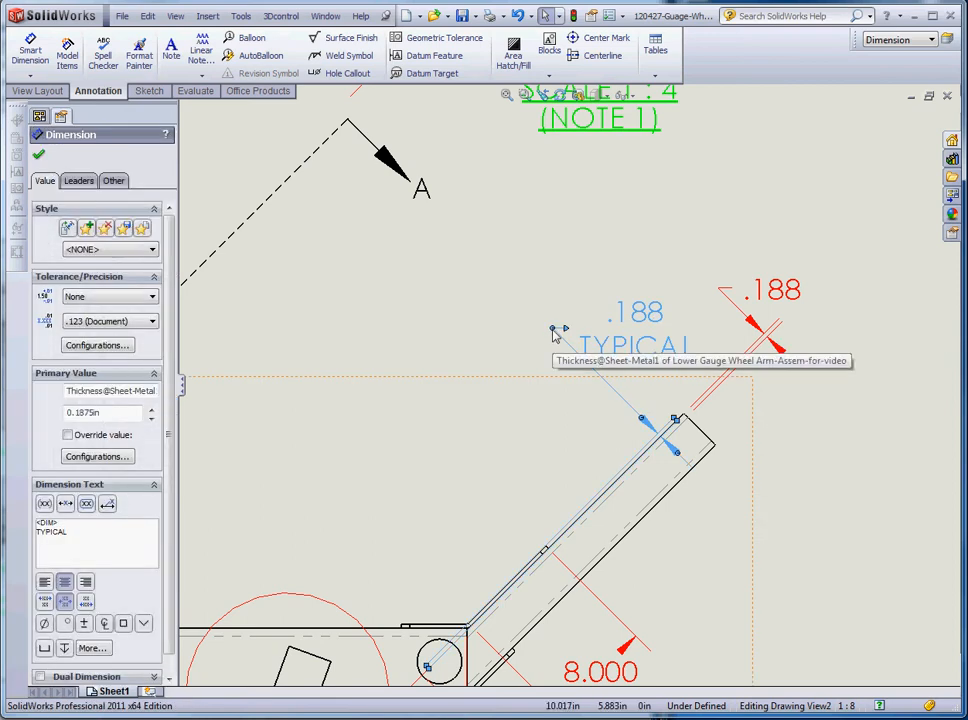
left_click(554, 332)
left_click(722, 291)
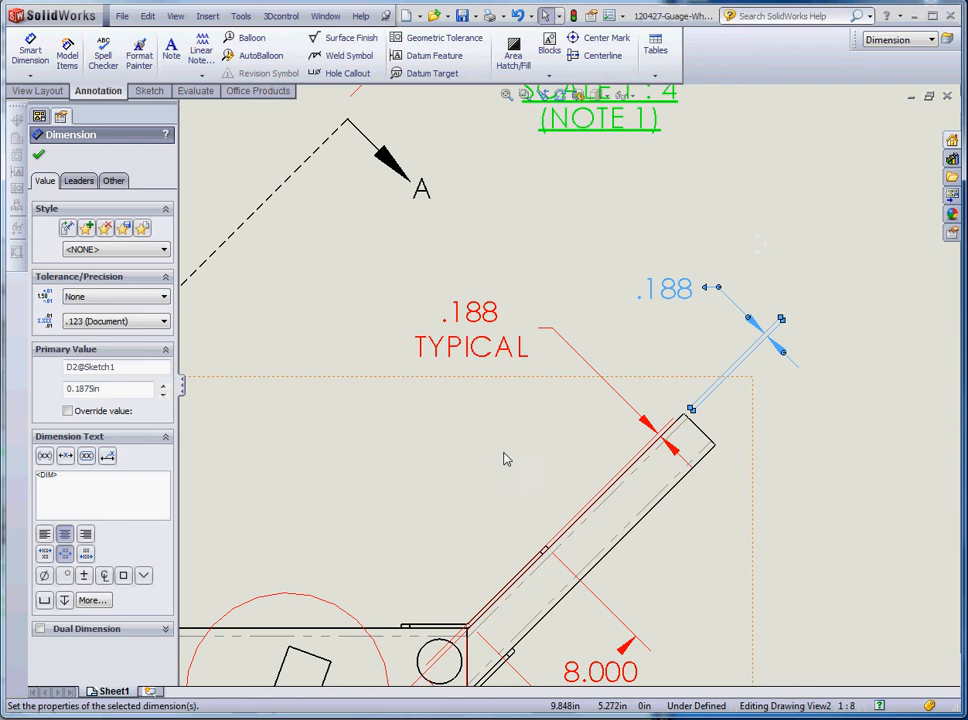
left_click(424, 330)
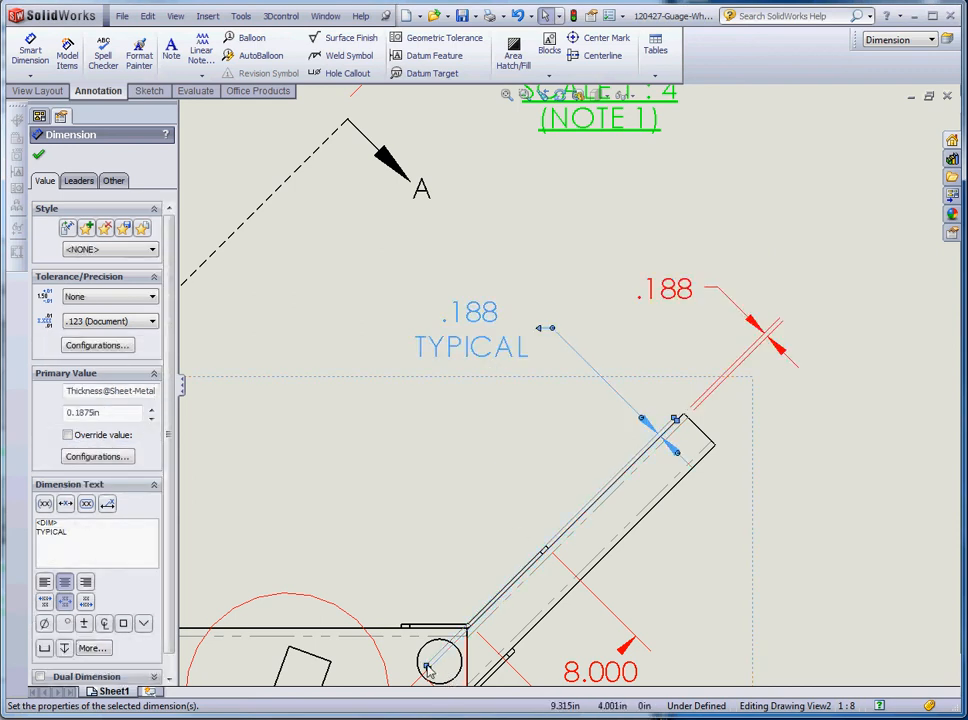
Move the .188 TYPICAL dimension lower along the angled arm and the other .188 dimension closer to the arm's end.
left_click(812, 566)
left_click_drag(492, 360, 455, 447)
left_click_drag(652, 280, 546, 285)
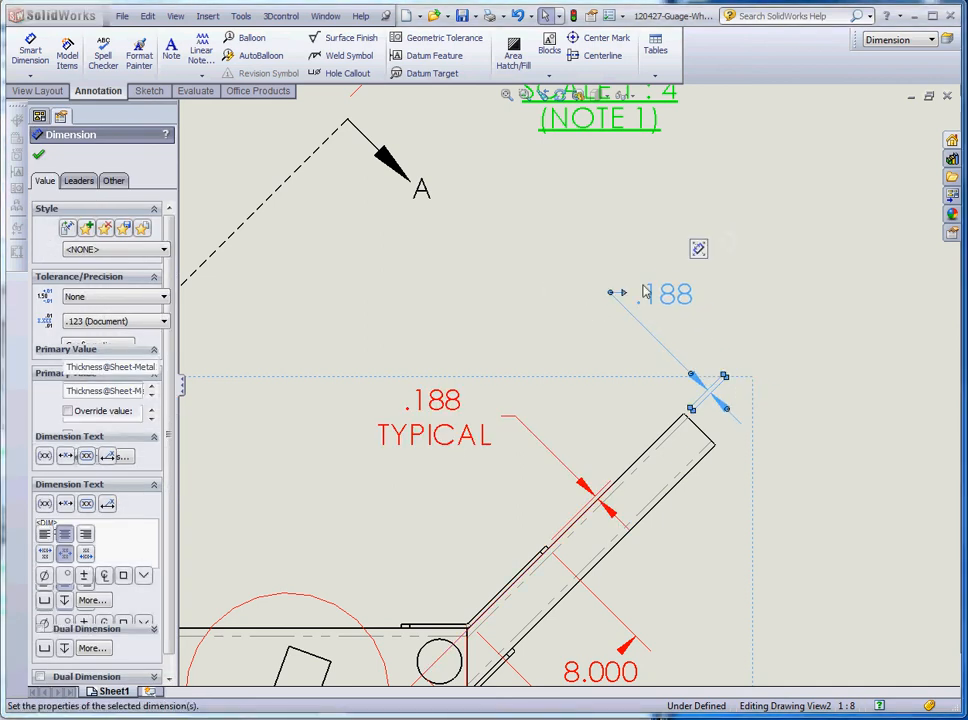
left_click(792, 323)
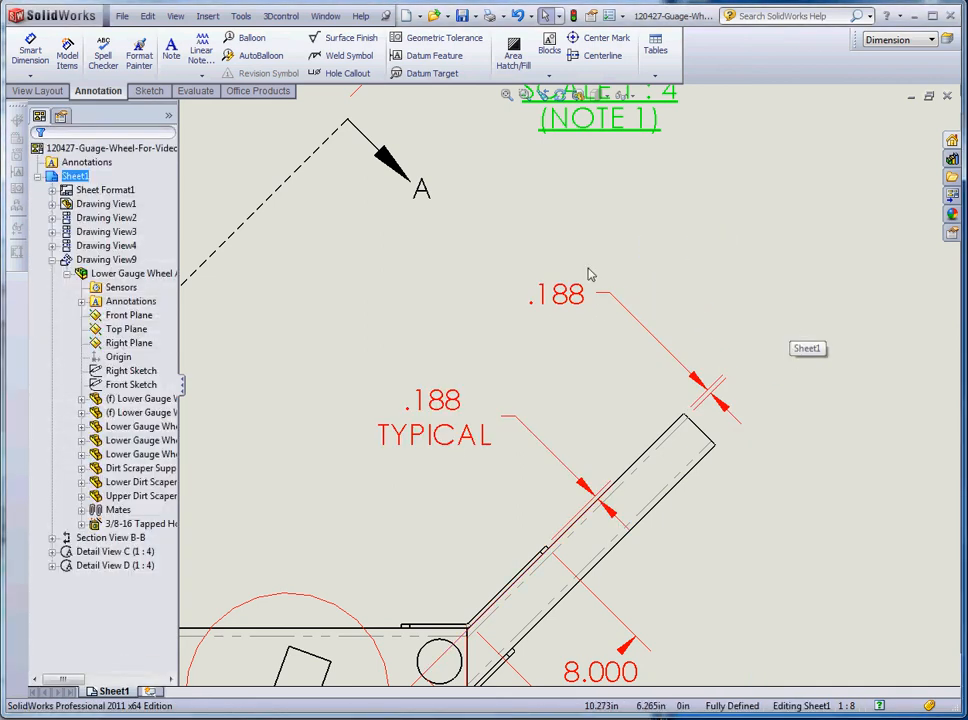
Add parentheses to the .188 dimension at the angled arm's end and set its precision to four decimals (.1234).
left_click(585, 298)
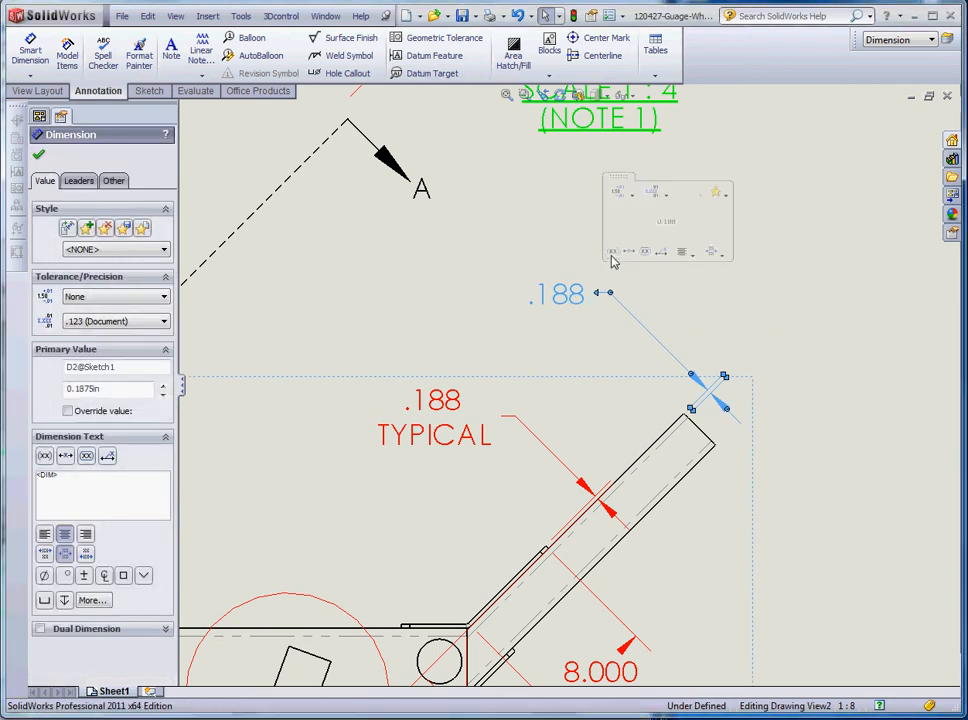
left_click(615, 254)
left_click(665, 182)
left_click(662, 245)
left_click(534, 372)
Add parentheses to the .188 TYPICAL dimension and set its precision to four decimals (.1234).
left_click(457, 440)
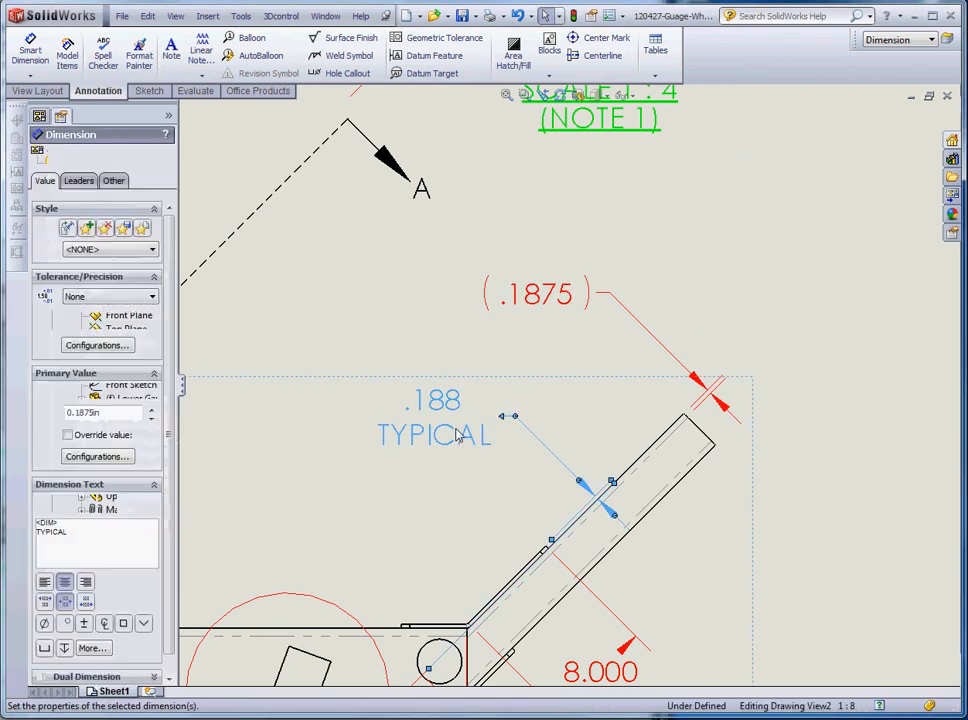
mouse_move(495, 383)
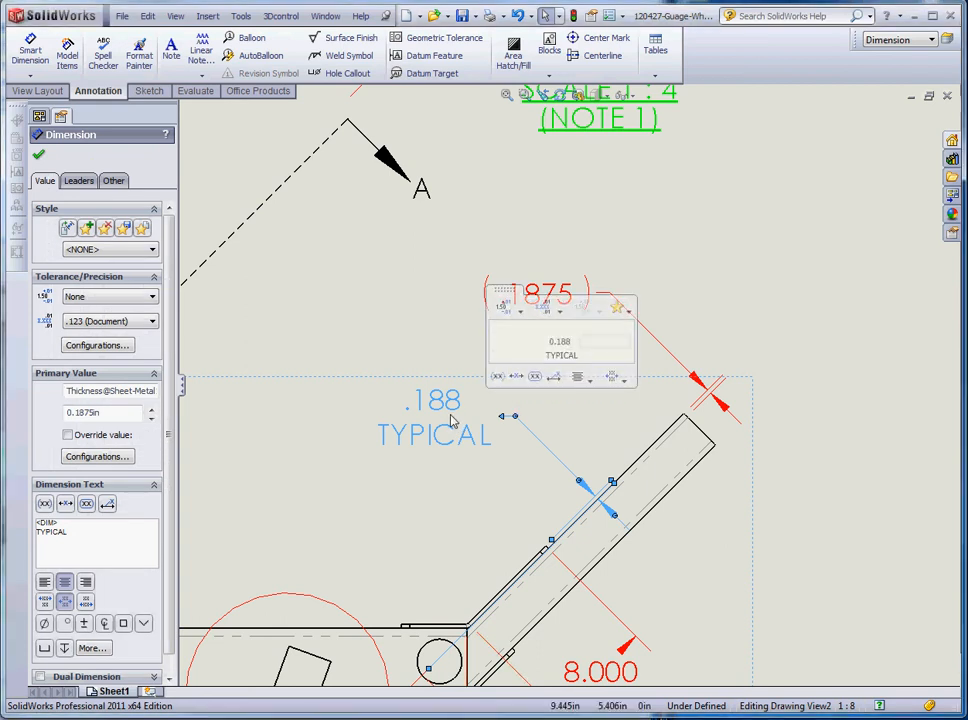
left_click(500, 365)
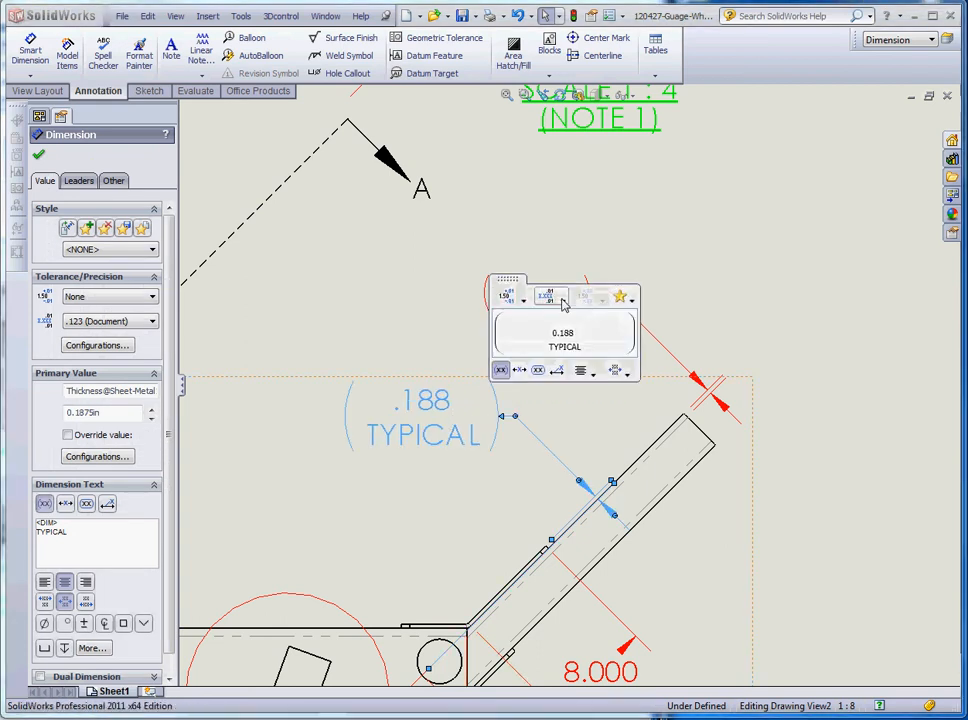
left_click(549, 297)
left_click(563, 362)
left_click(528, 303)
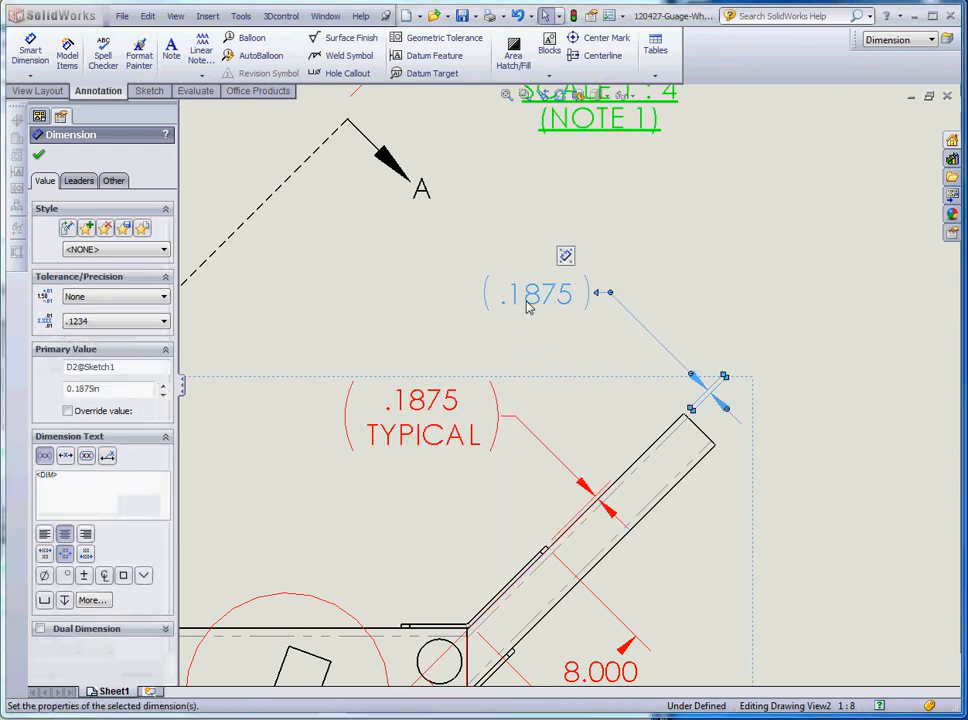
double_click(528, 303)
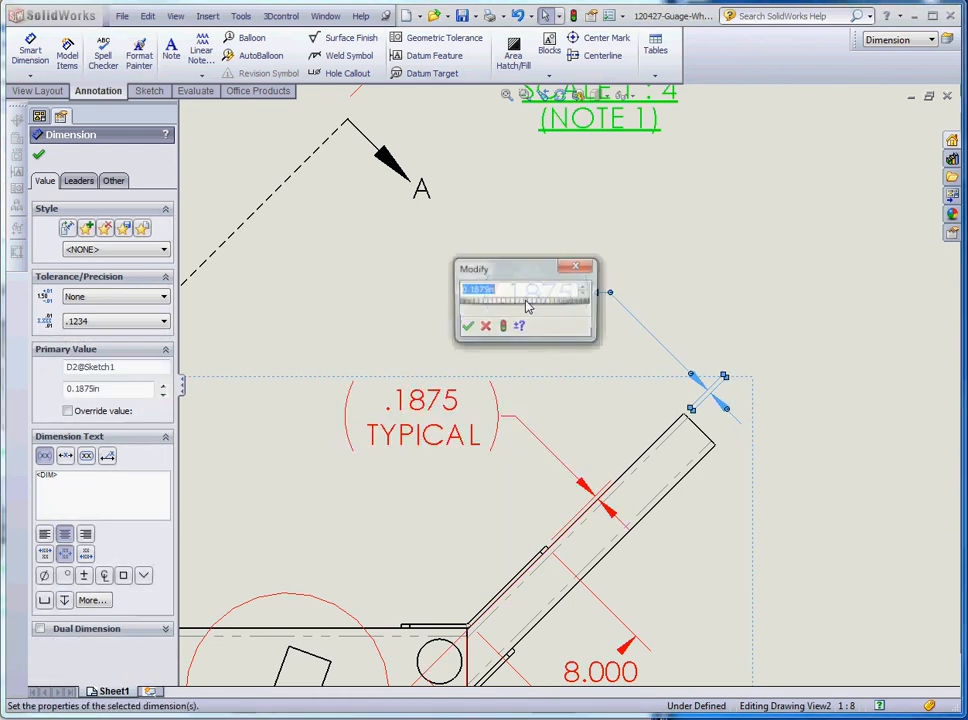
left_click(583, 266)
left_click(743, 244)
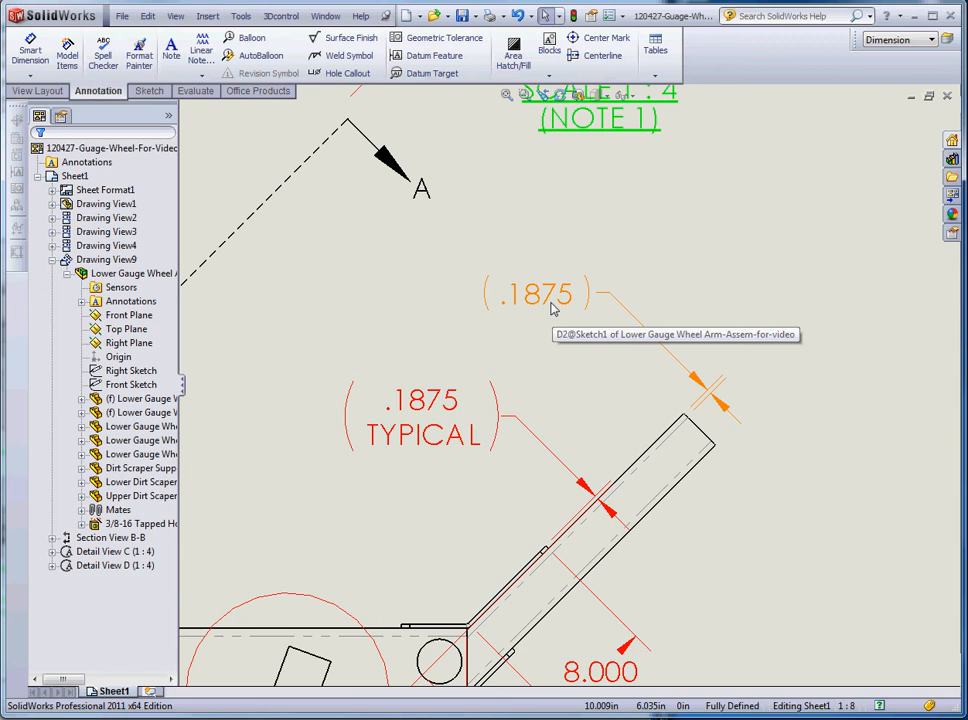
left_click(554, 307)
double_click(554, 307)
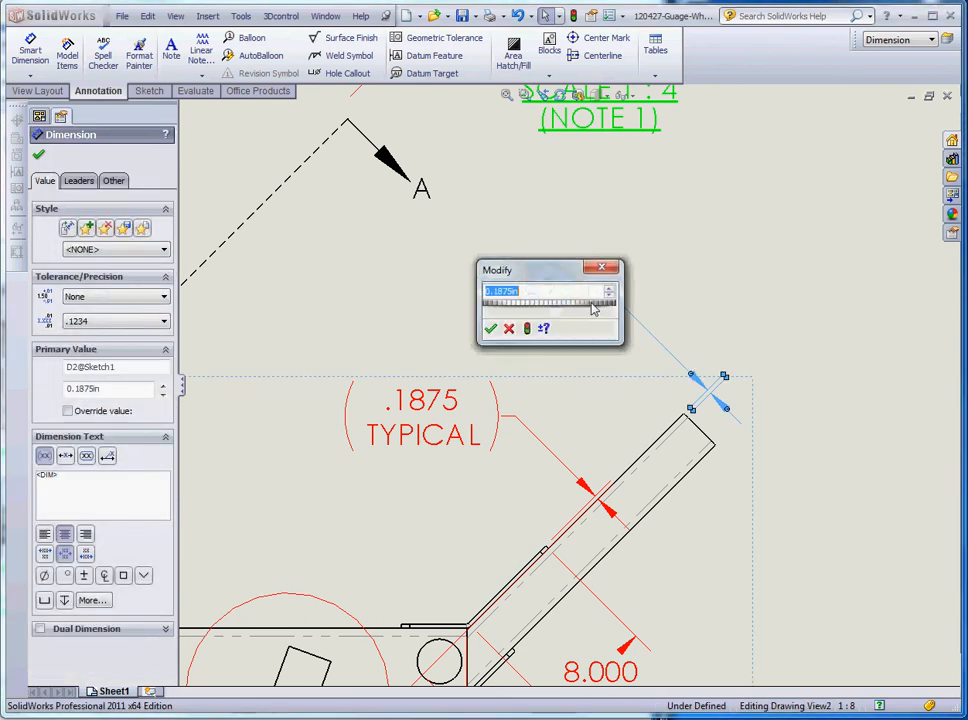
left_click(670, 268)
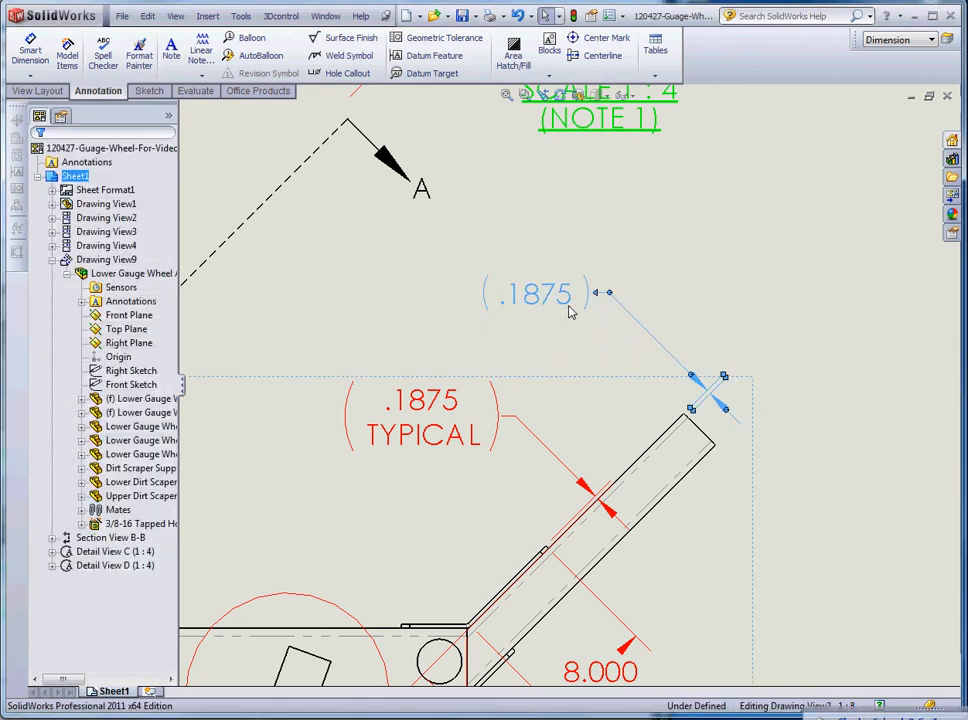
Remove the parentheses from both .1875 thickness dimensions in the right view.
left_click(557, 305)
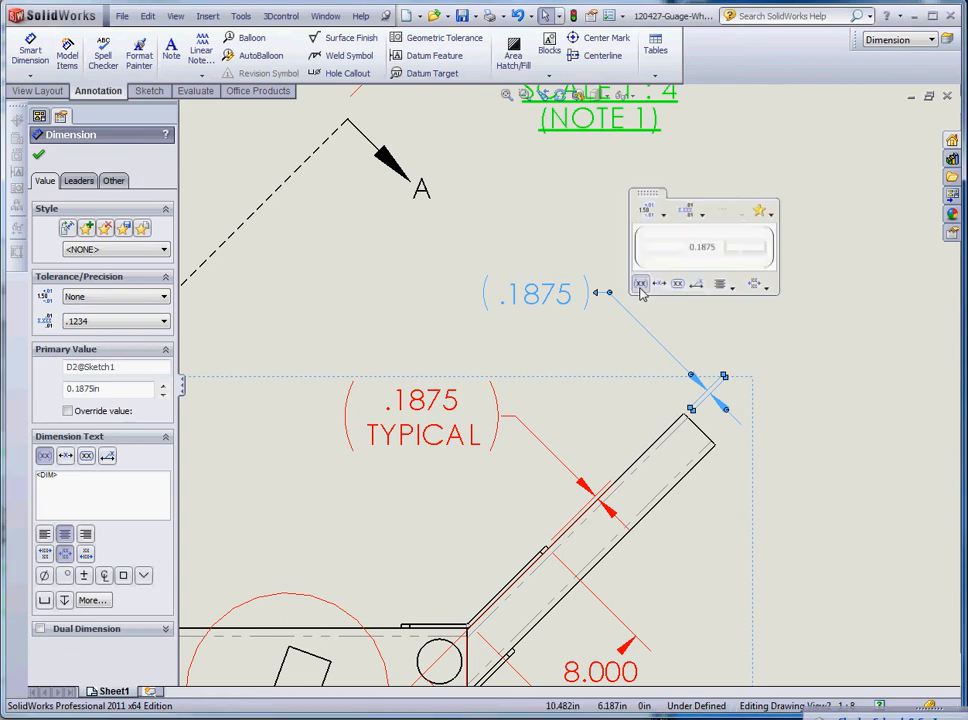
left_click(645, 278)
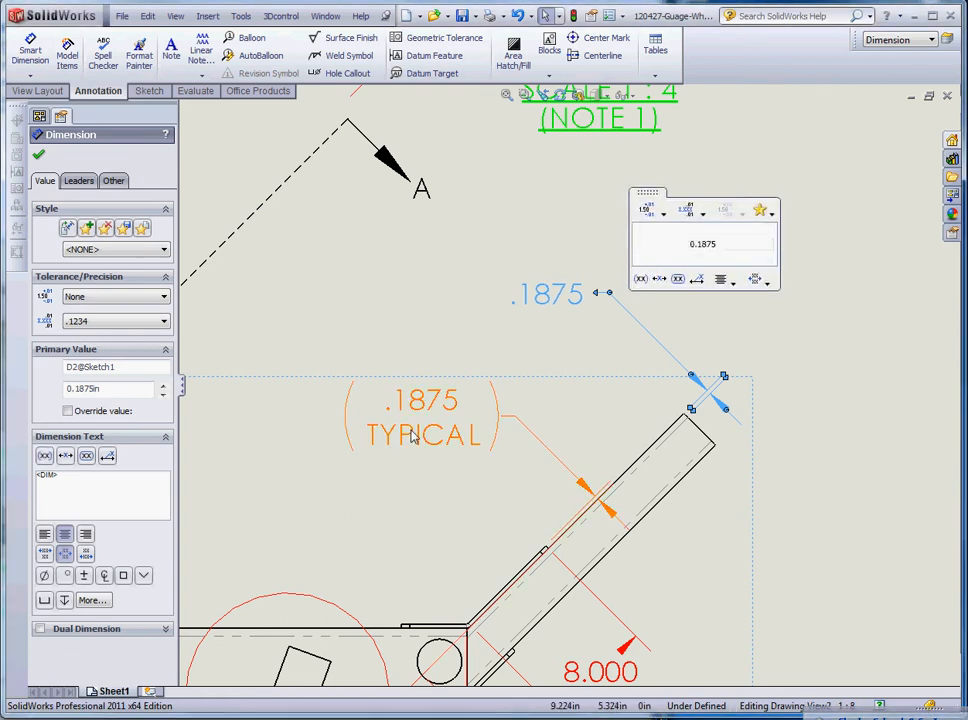
left_click(452, 392)
left_click(457, 388)
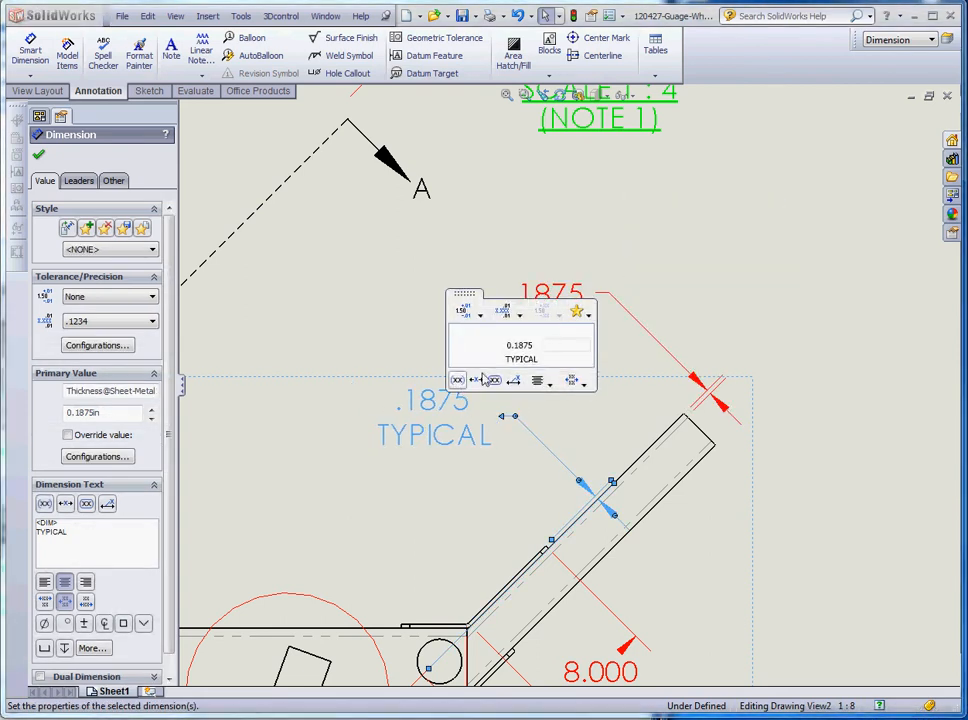
left_click(661, 248)
Delete the redundant 45.00° dimension without the TYPICAL note below the right view.
scroll(655, 346, "up", 2)
scroll(620, 410, "up", 2)
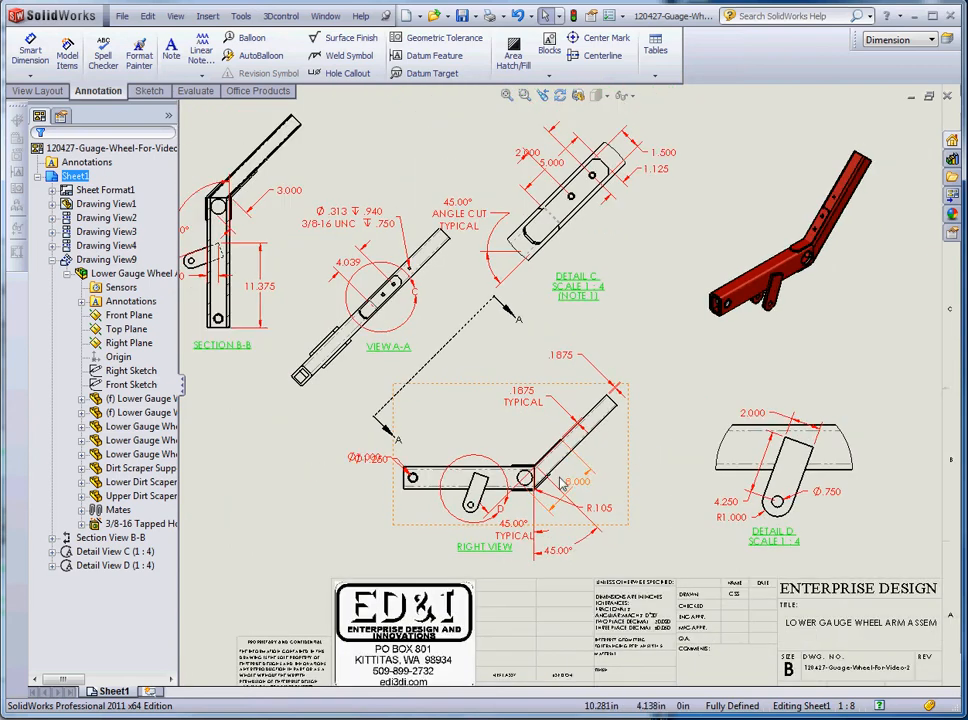
scroll(538, 501, "down", 2)
scroll(380, 459, "up", 2)
scroll(385, 440, "down", 4)
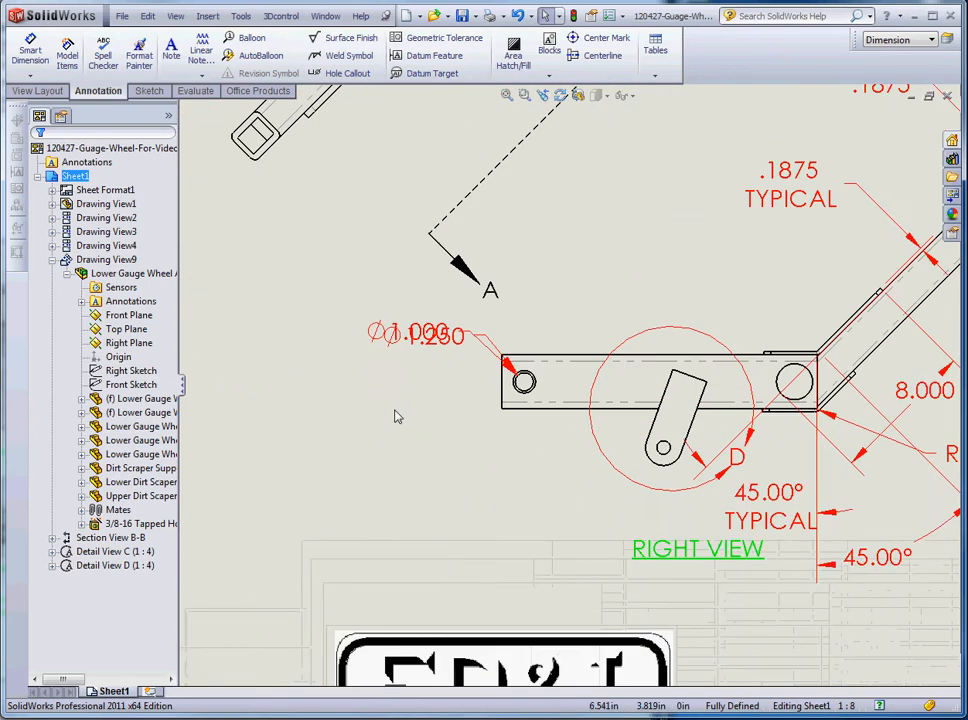
scroll(700, 480, "up", 1)
scroll(690, 468, "down", 1)
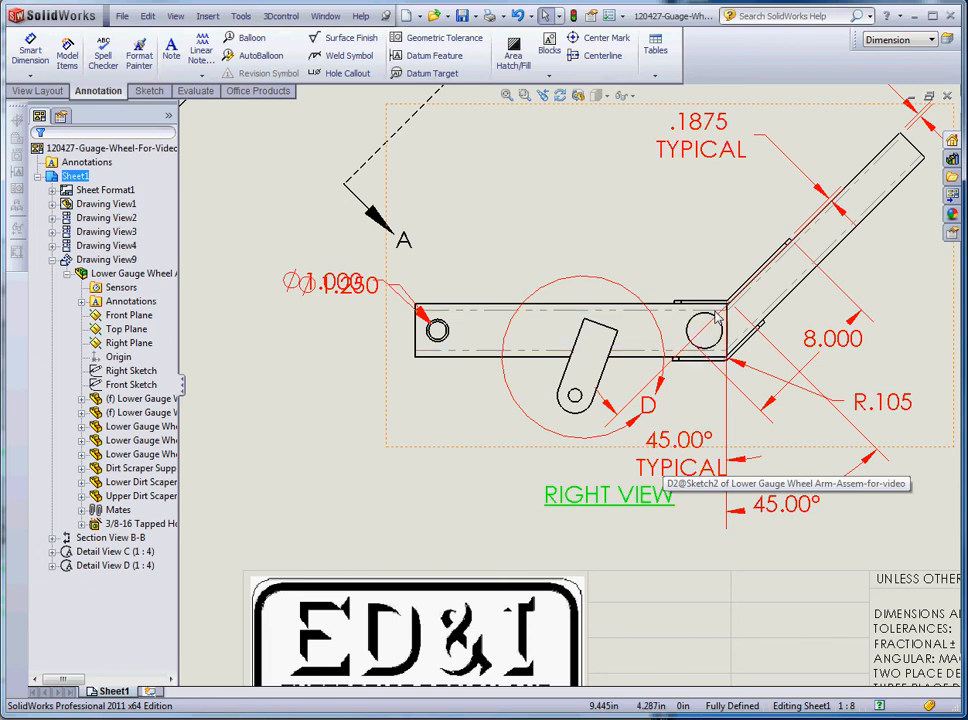
left_click(805, 517)
key("Delete")
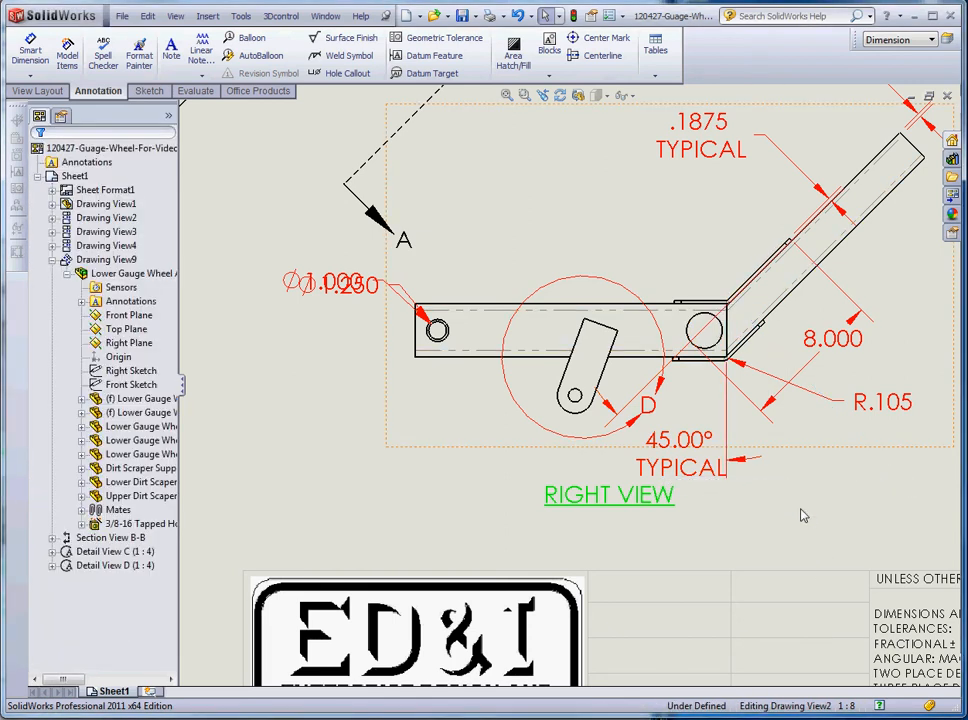
Separate the overlapping Ø1.250 and Ø1.000 dimensions in the right view, stacking Ø1.250 above Ø1.000.
scroll(350, 292, "down", 3)
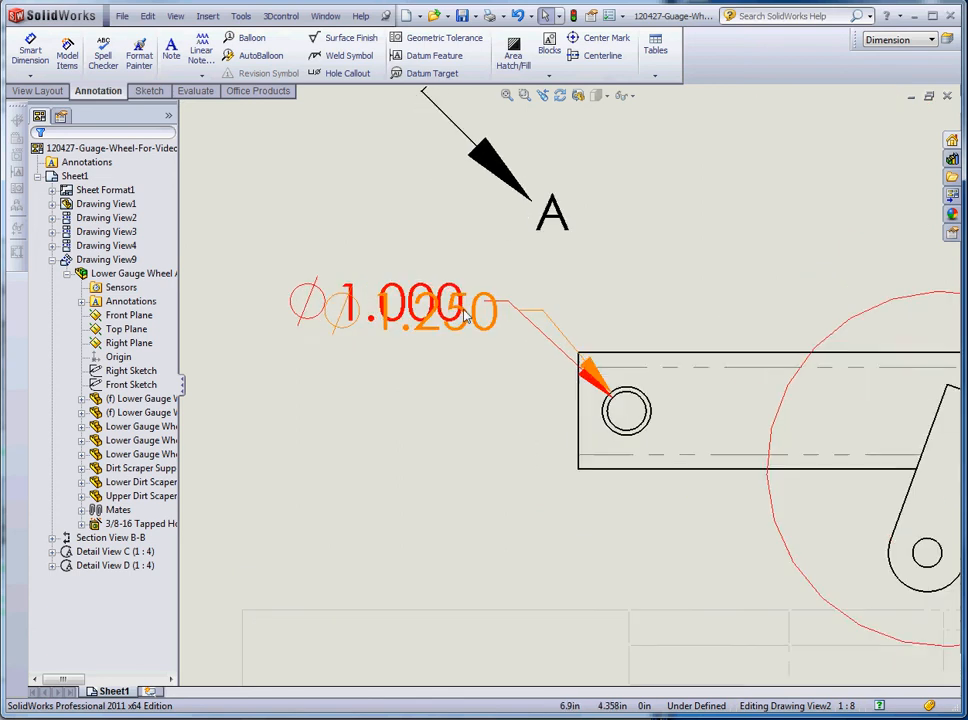
scroll(398, 306, "down", 2)
left_click_drag(460, 309, 426, 226)
left_click_drag(443, 324, 407, 370)
left_click(407, 258)
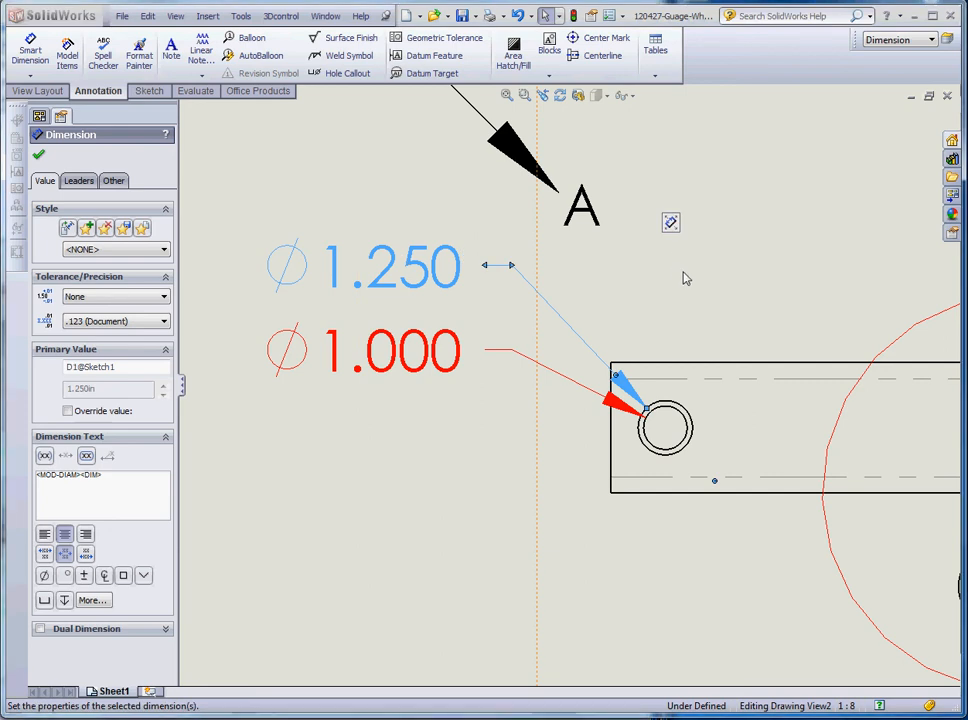
left_click(734, 322)
Move Detail View C slightly up and away from View A-A, and shift the shaded isometric view slightly right.
scroll(588, 378, "up", 5)
scroll(578, 315, "down", 3)
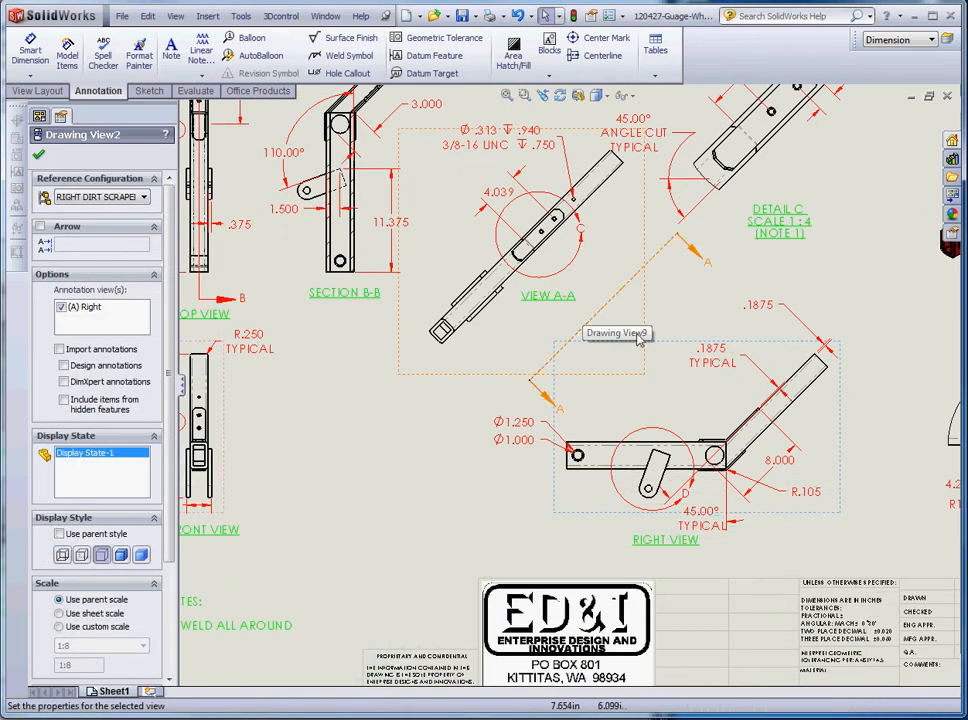
scroll(662, 372, "up", 3)
scroll(665, 375, "down", 3)
left_click_drag(828, 285, 864, 268)
scroll(842, 385, "up", 5)
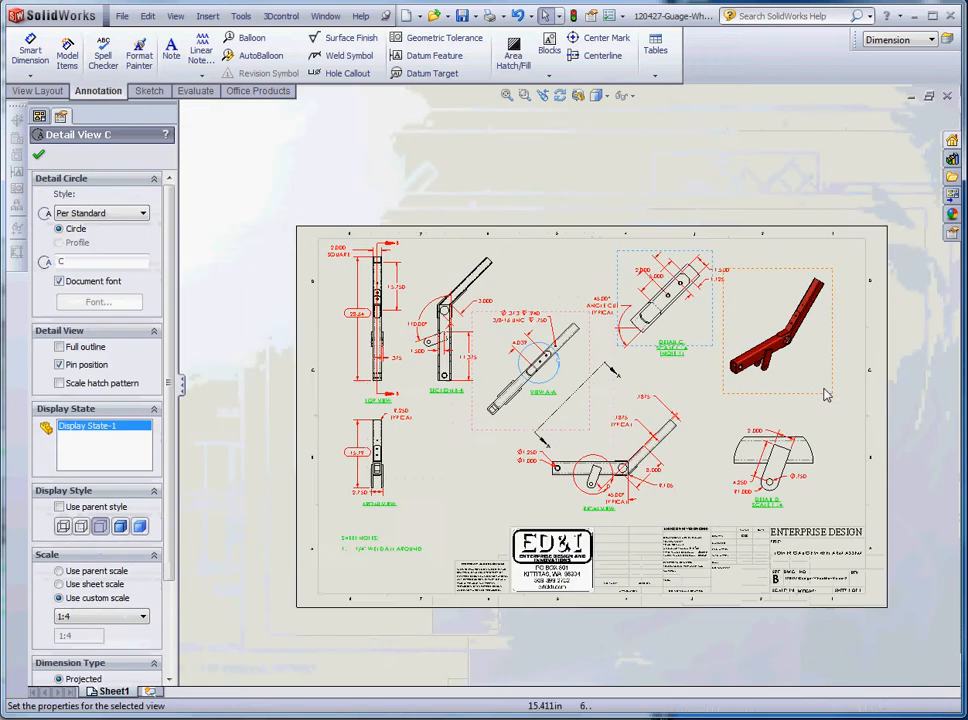
scroll(780, 322, "down", 4)
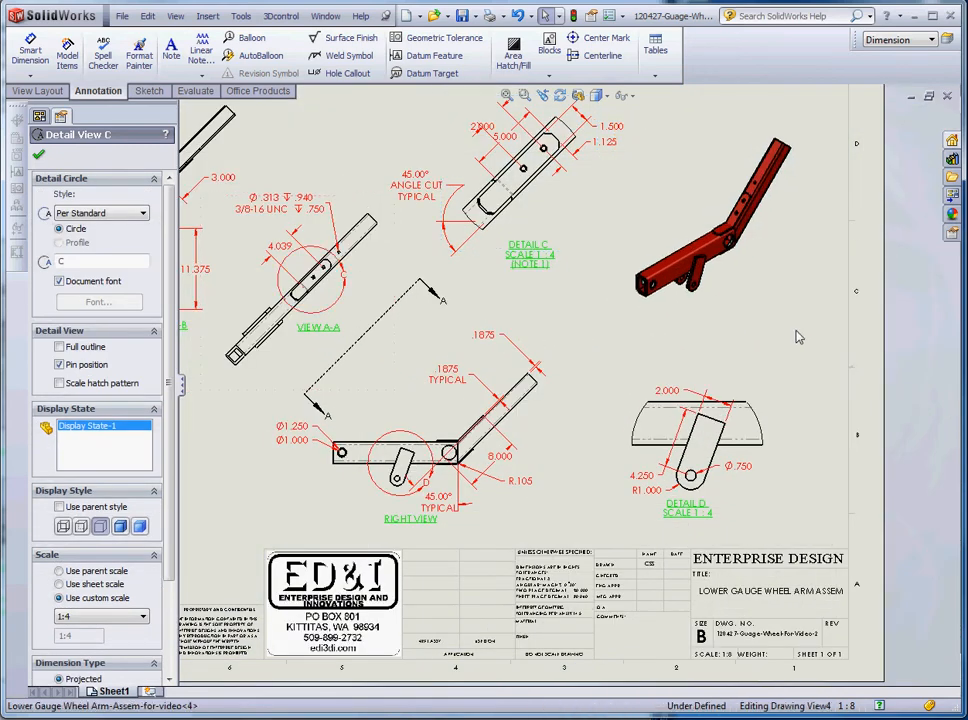
left_click(780, 325)
scroll(535, 347, "up", 4)
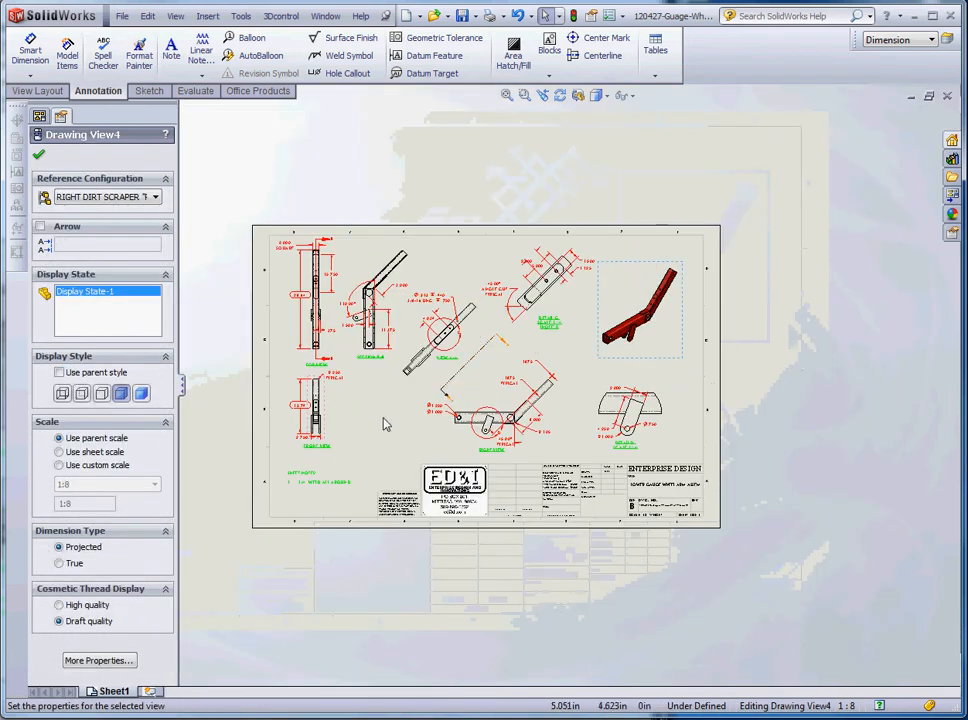
Copy the RIGHT VIEW label onto the shaded isometric view and place it beneath the model.
scroll(383, 424, "down", 3)
scroll(690, 444, "up", 5)
scroll(670, 440, "down", 4)
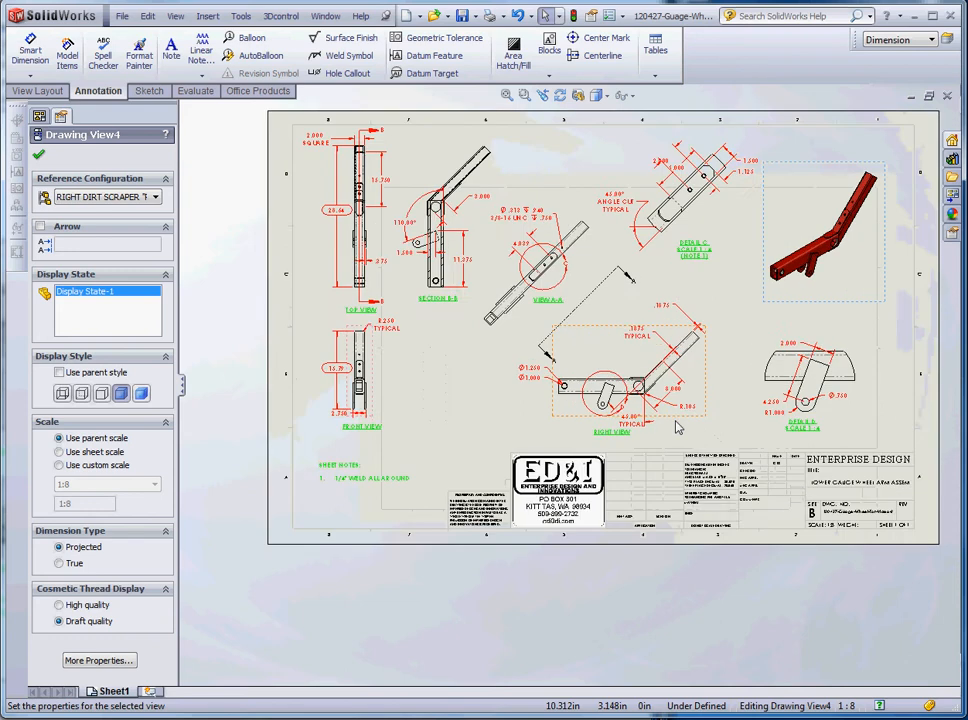
scroll(671, 441, "up", 1)
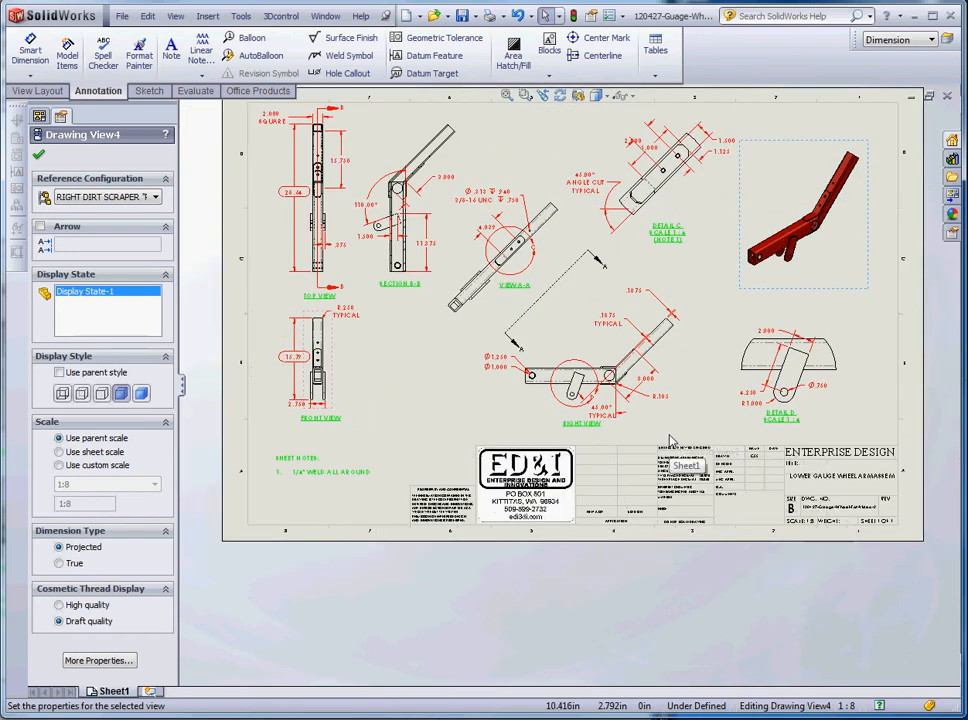
scroll(630, 395, "down", 1)
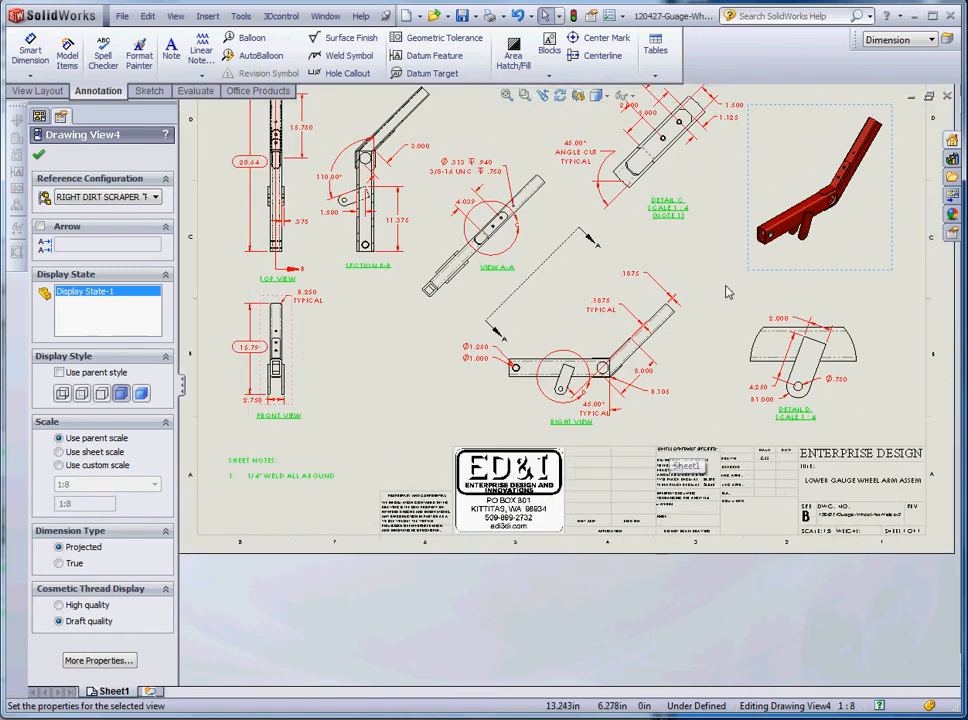
left_click(575, 425)
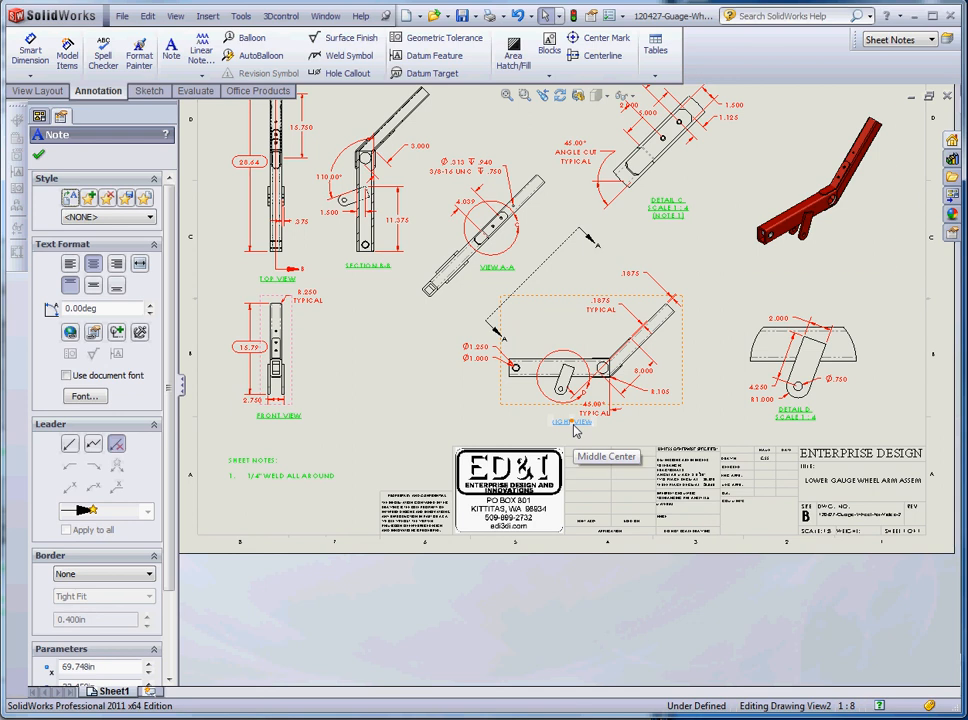
left_click(865, 268)
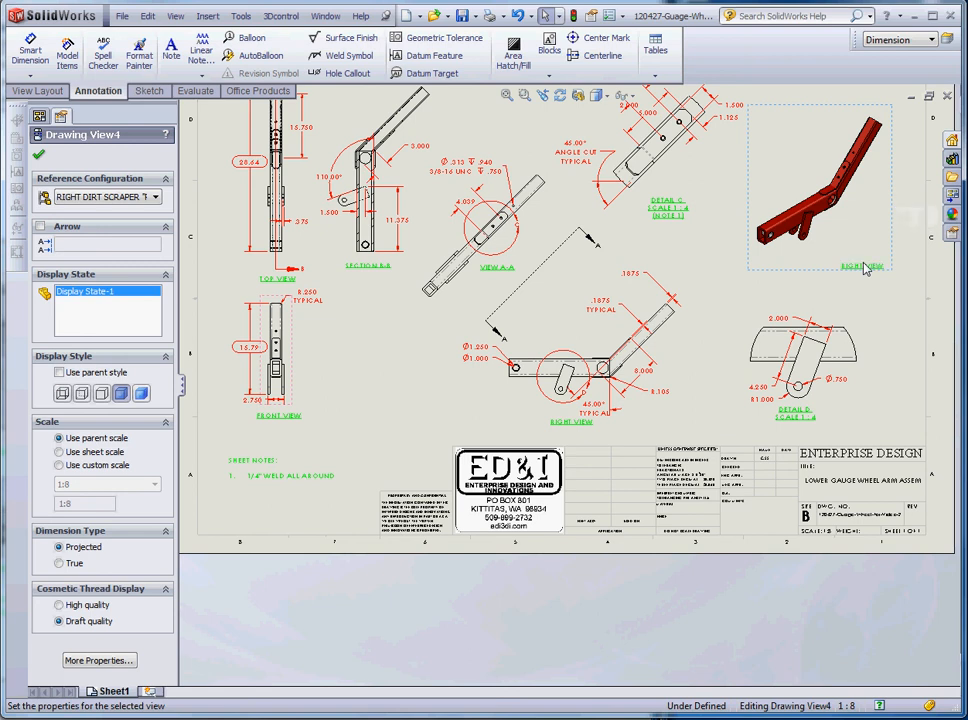
scroll(857, 275, "down", 5)
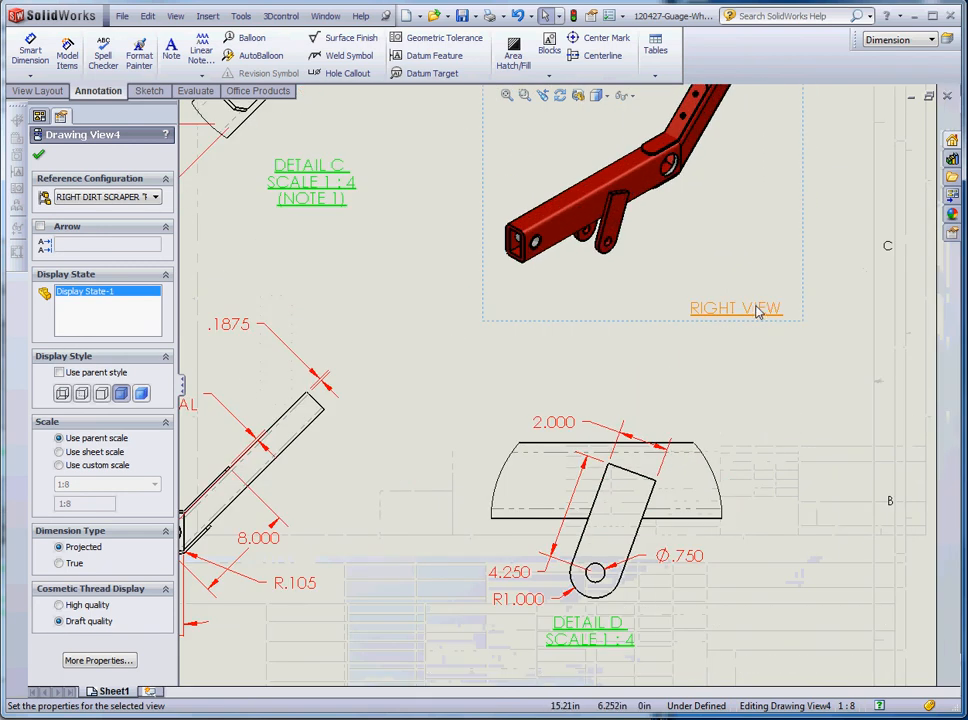
left_click_drag(635, 293, 645, 298)
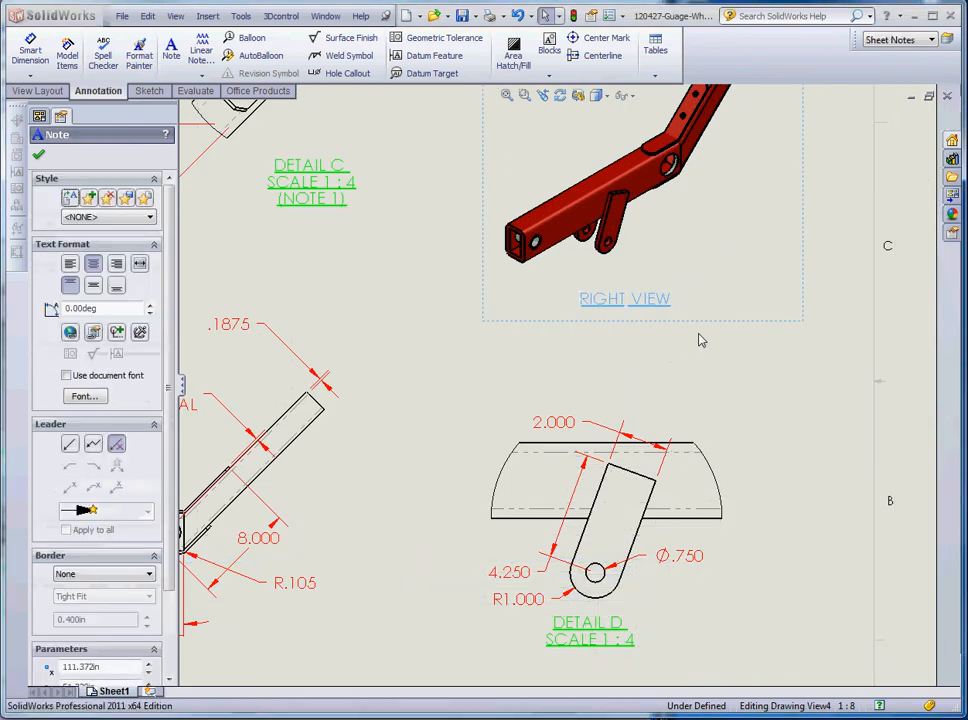
Shift the shaded isometric view slightly up and right, together with its label.
left_click(700, 335)
mouse_move(718, 322)
left_mouse_down()
mouse_move(732, 361)
mouse_move(739, 331)
mouse_move(706, 313)
mouse_move(704, 322)
left_mouse_up()
scroll(693, 272, "up", 3)
scroll(695, 279, "down", 1)
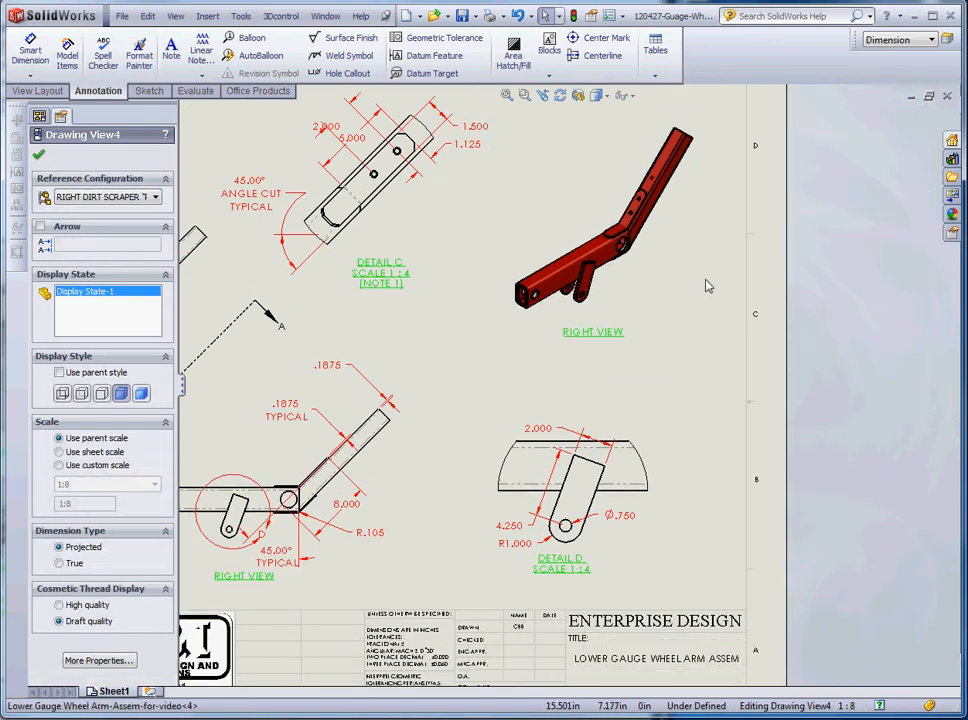
Change the copied label's text under the shaded model to ISOMETRIC VIEW.
scroll(687, 313, "down", 2)
scroll(620, 343, "down", 1)
double_click(582, 350)
left_click(572, 349)
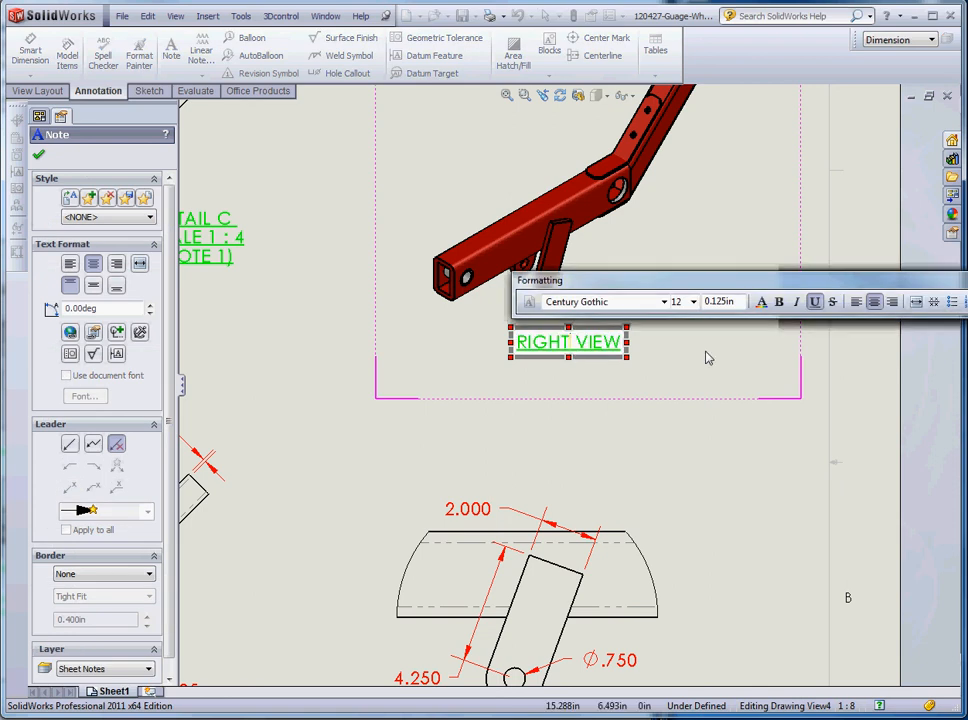
key("BackSpace")
key("BackSpace")
key("BackSpace")
key("BackSpace")
key("BackSpace")
key("BackSpace")
type("ISOMETRIC")
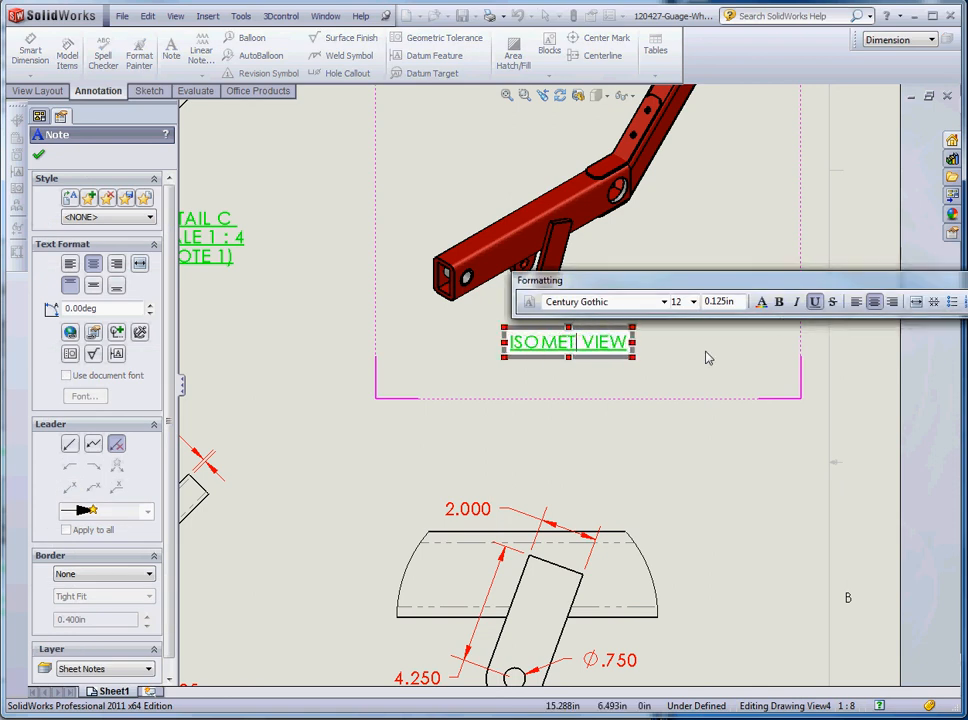
left_click(676, 458)
Move the ISOMETRIC VIEW label slightly left and closer to the model above it.
scroll(676, 455, "up", 3)
scroll(568, 378, "down", 4)
left_click_drag(552, 392, 562, 387)
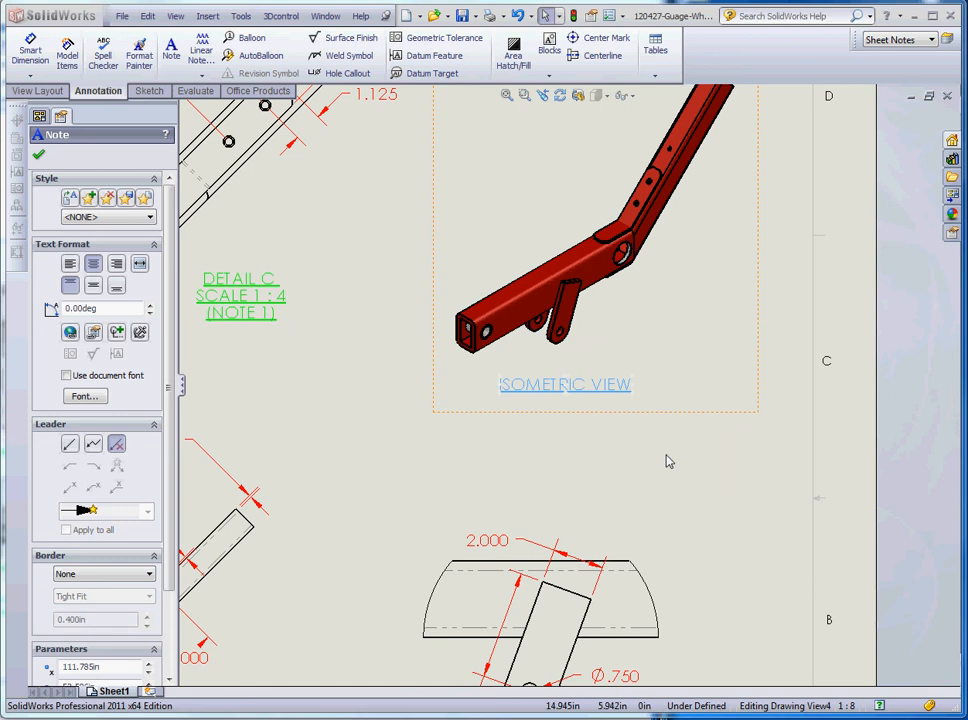
Untangle the overlapping dimensions in Detail View C, placing 2.000 close to the part and 5.000 outside it.
scroll(672, 455, "up", 3)
scroll(573, 410, "up", 3)
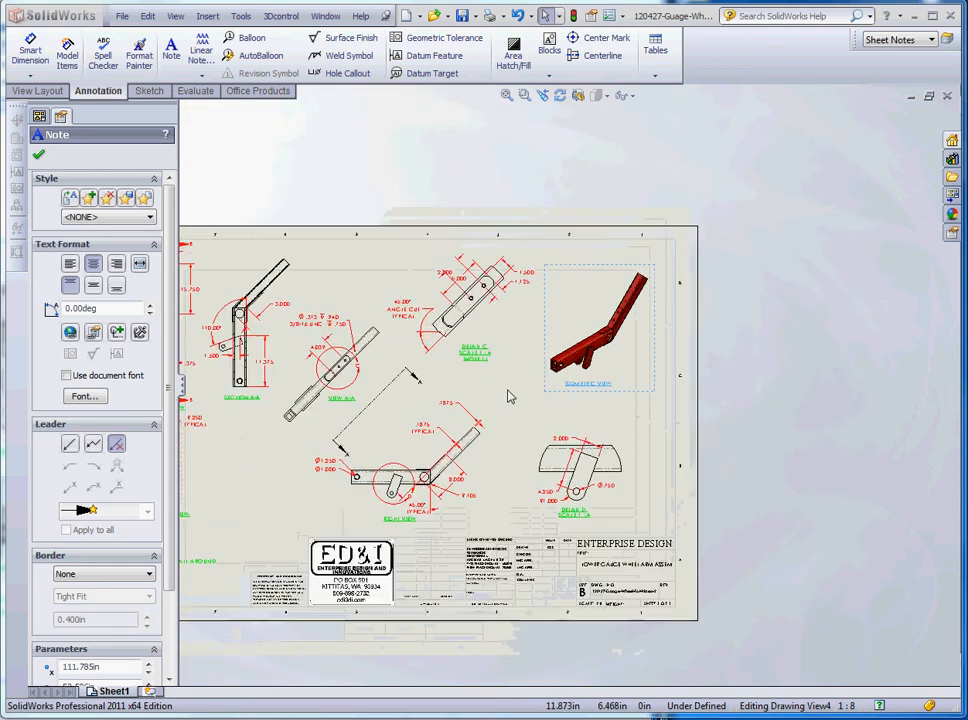
scroll(510, 396, "down", 3)
scroll(400, 383, "up", 5)
scroll(424, 378, "down", 3)
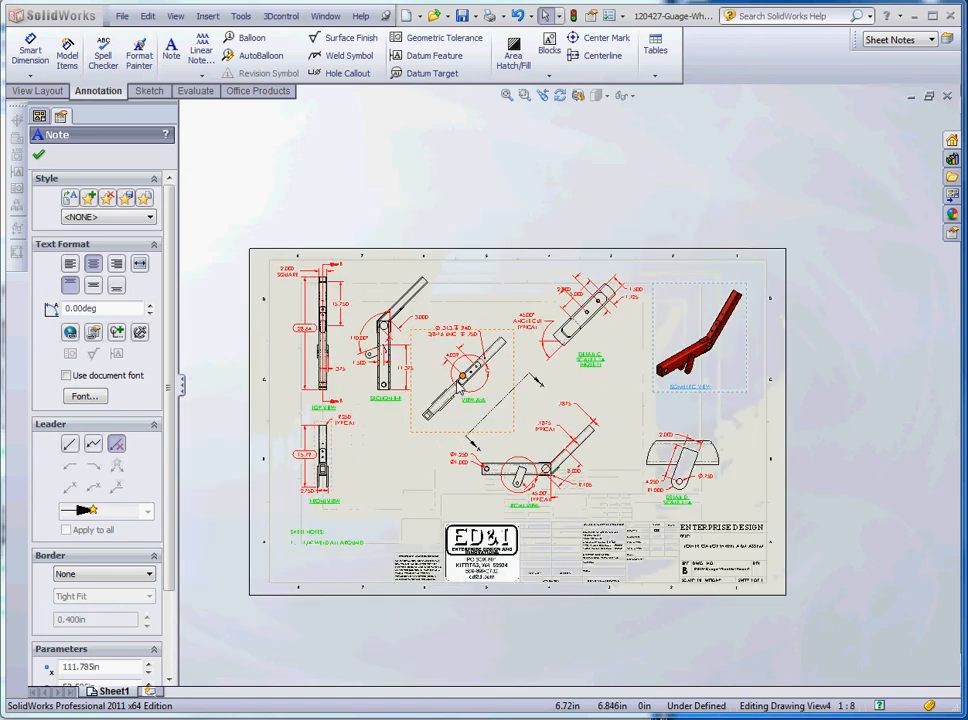
scroll(412, 378, "down", 1)
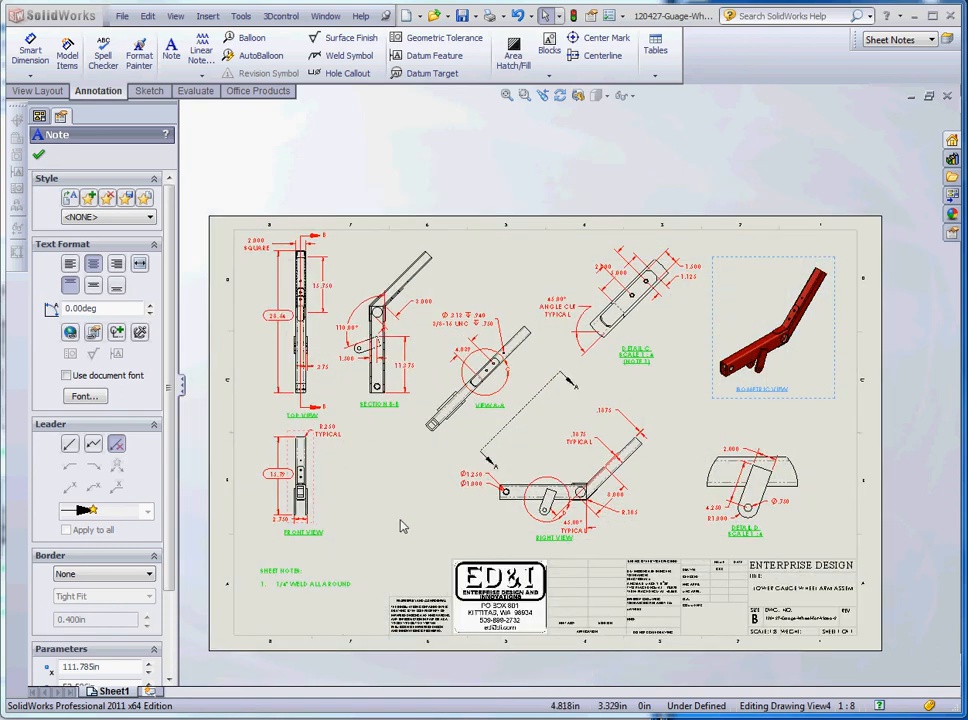
scroll(740, 255, "down", 4)
scroll(320, 288, "down", 2)
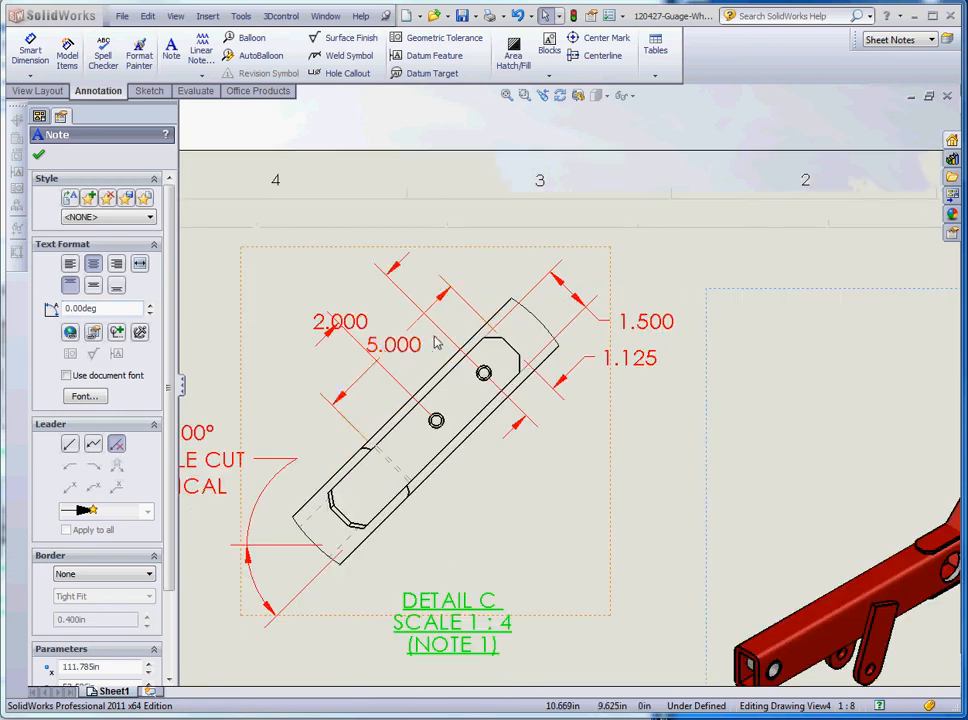
left_click_drag(303, 286, 307, 288)
left_click_drag(350, 323, 423, 348)
left_click_drag(320, 287, 370, 318)
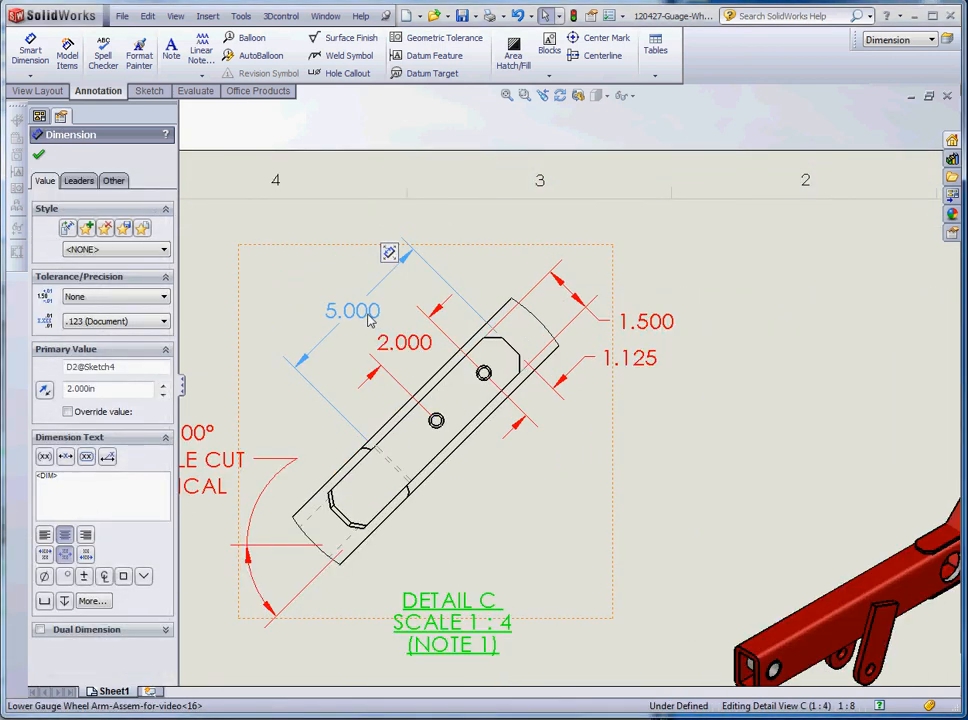
Examine Detail View C's 1.500 and 1.125 dimensions, its label and the overall sheet layout.
scroll(534, 406, "up", 3)
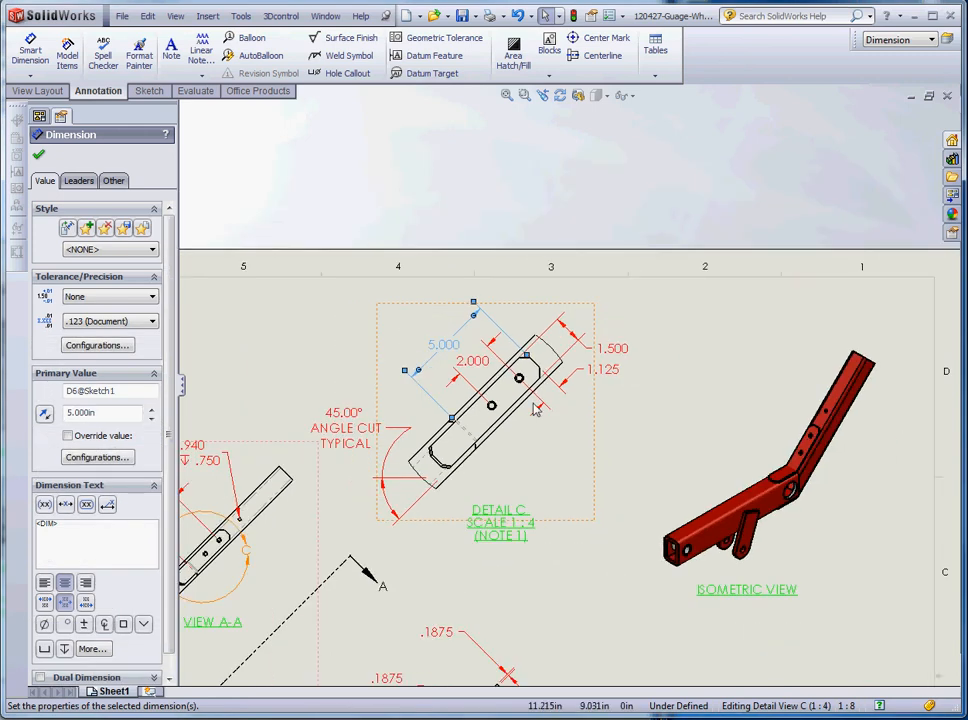
scroll(560, 440, "down", 4)
left_click(593, 472)
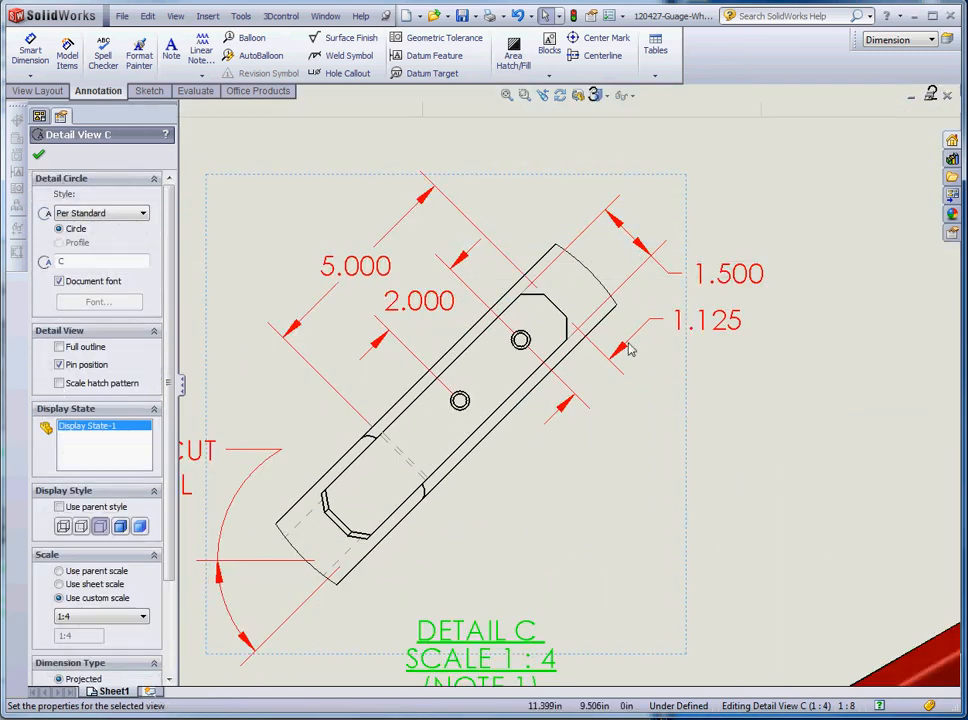
scroll(547, 339, "up", 2)
scroll(560, 316, "down", 4)
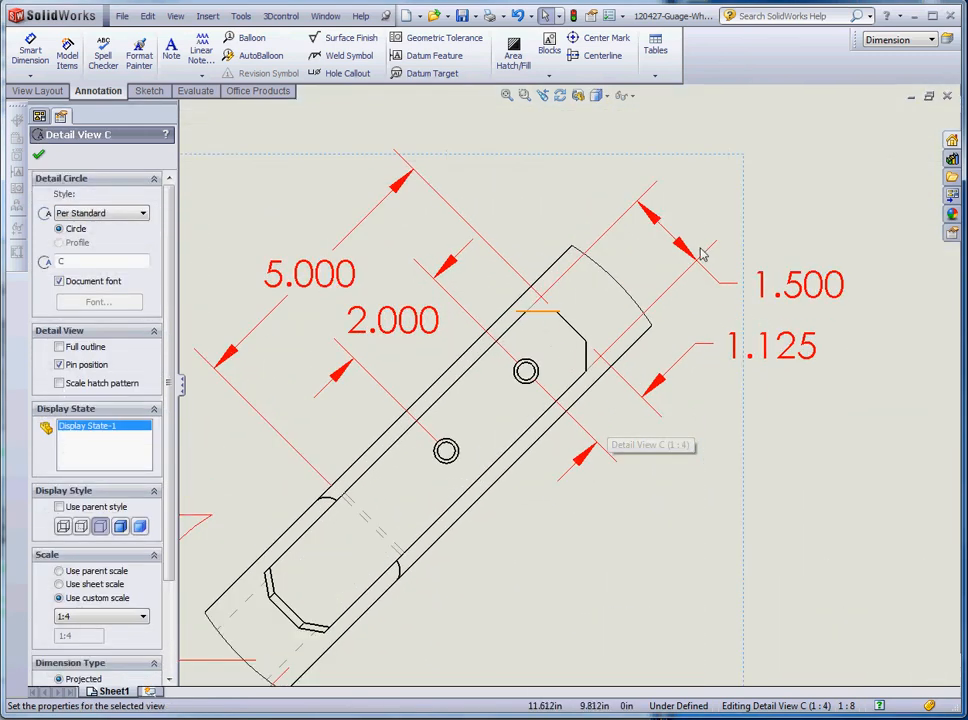
scroll(708, 249, "down", 2)
left_click(756, 233)
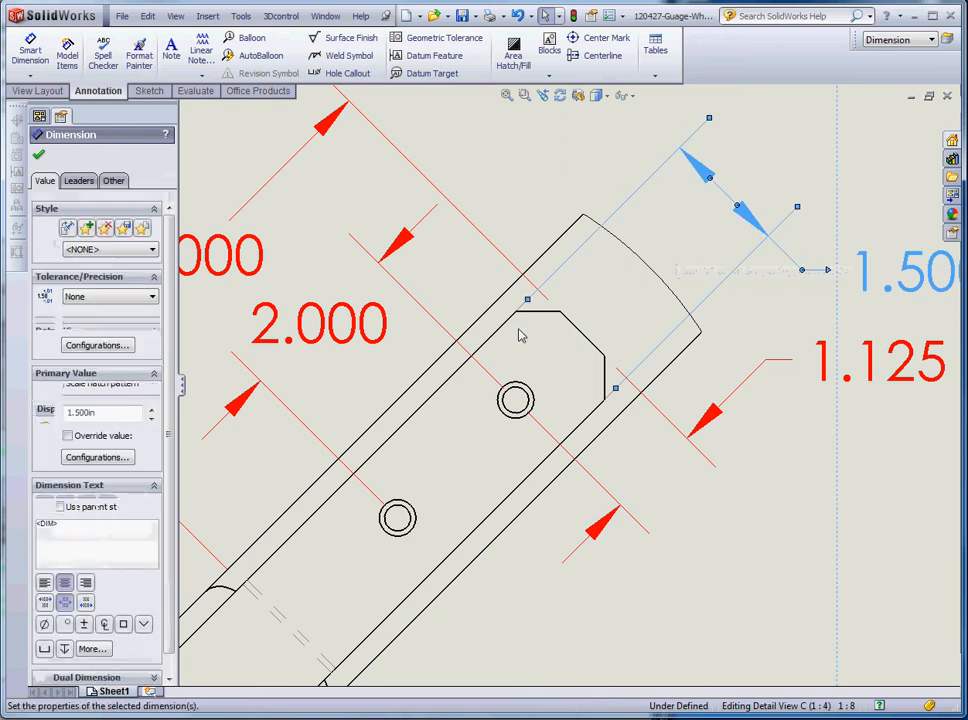
scroll(655, 540, "up", 4)
left_click(567, 571)
scroll(540, 520, "up", 6)
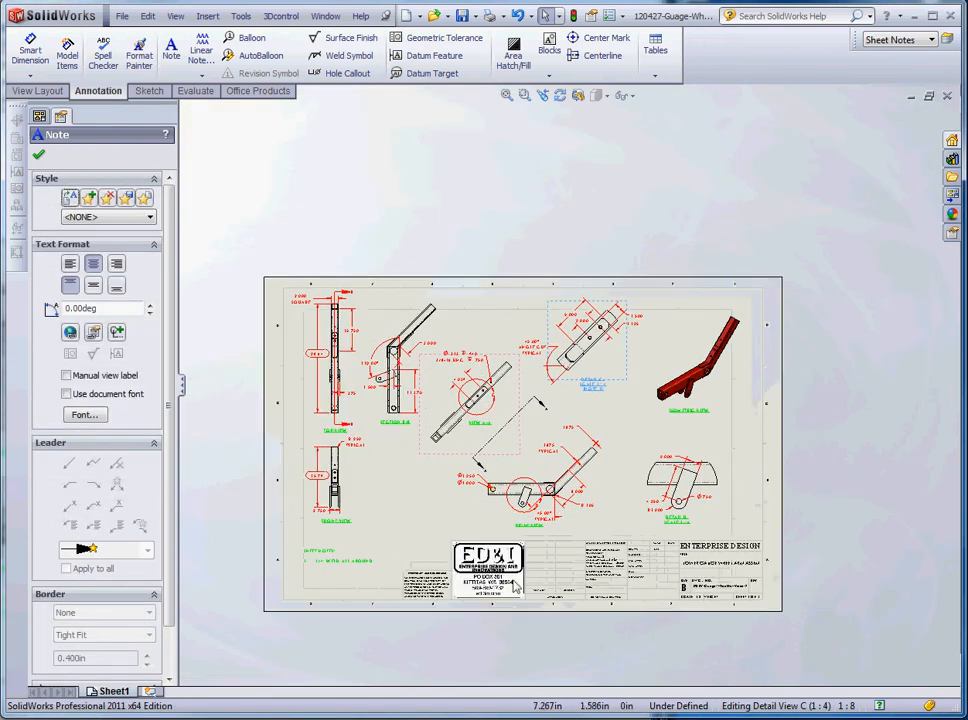